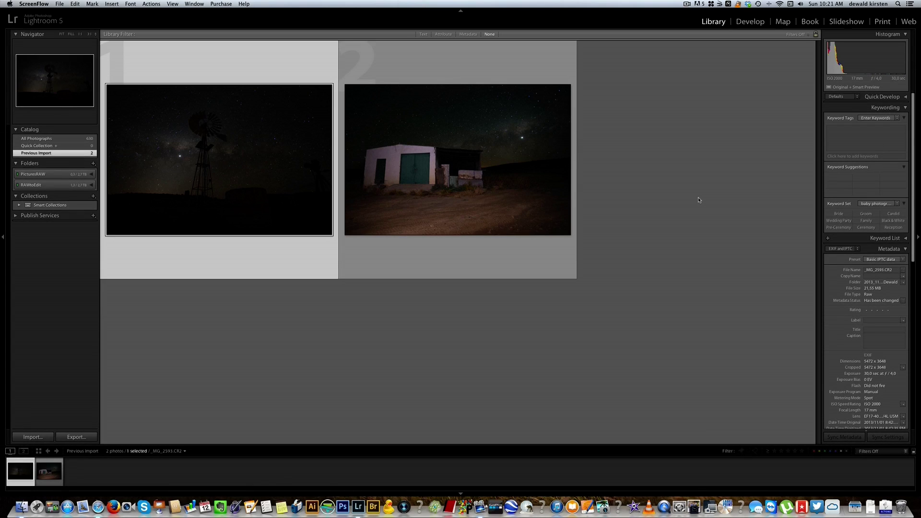
Open the windmill photo in the Develop module and crop its right edge inward so the windmill sits closer to the centre
click(748, 25)
click(748, 25)
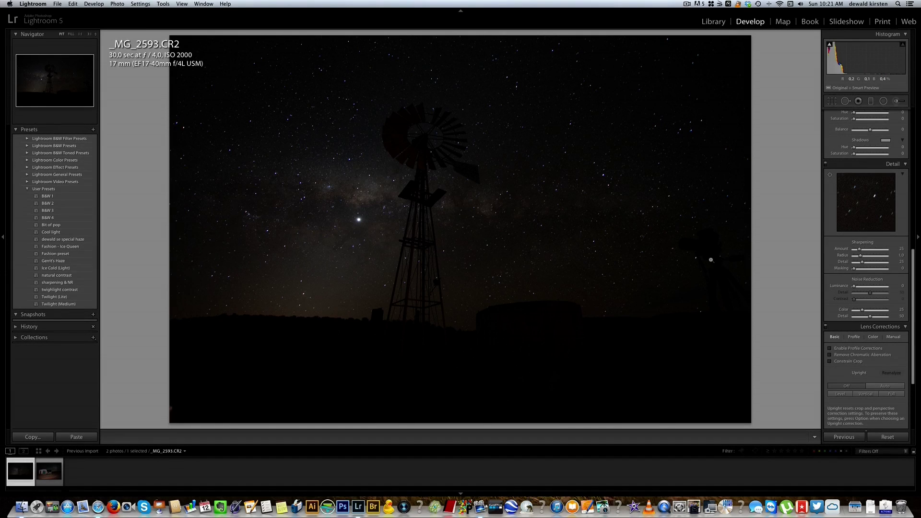
key(r)
drag(750, 230, 711, 229)
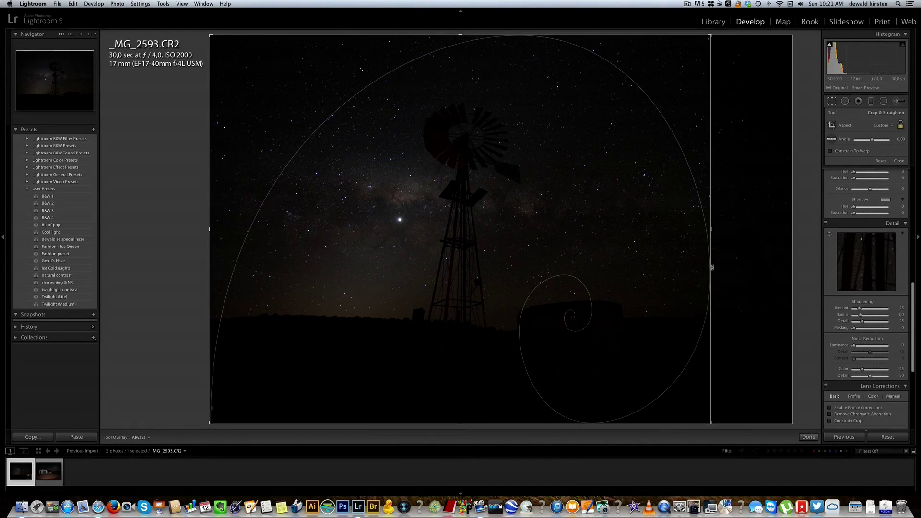
key(Return)
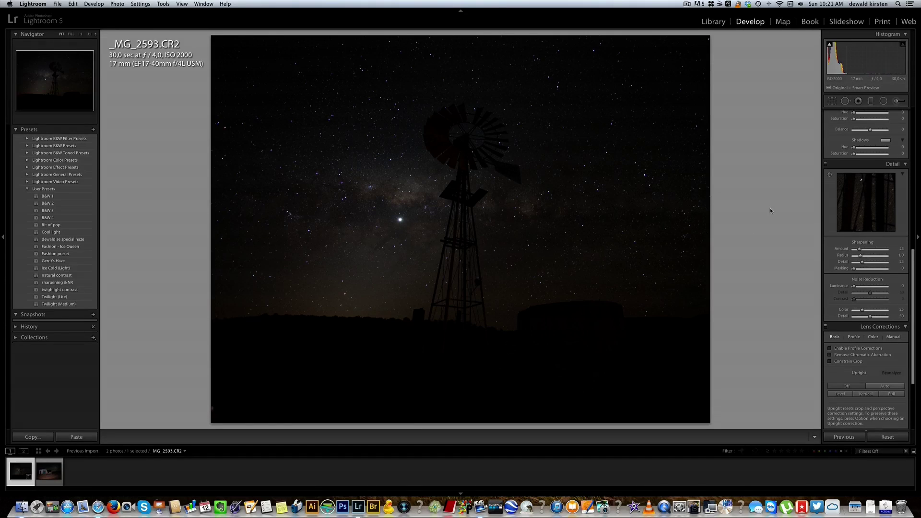
Set the photo's basic tone to Exposure +1.25, Contrast +35, Highlights +36, Shadows +57, Whites +41 and Blacks -10
scroll(864, 211, up, 15)
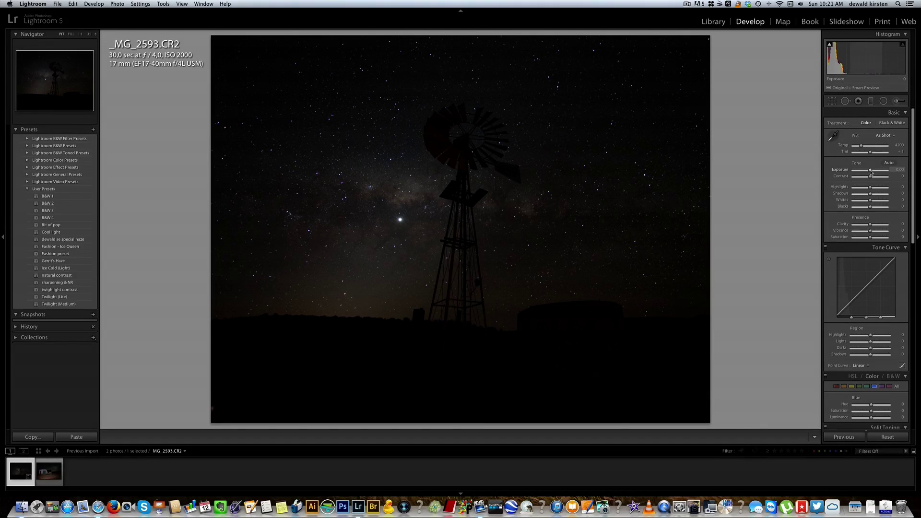
drag(871, 172, 876, 171)
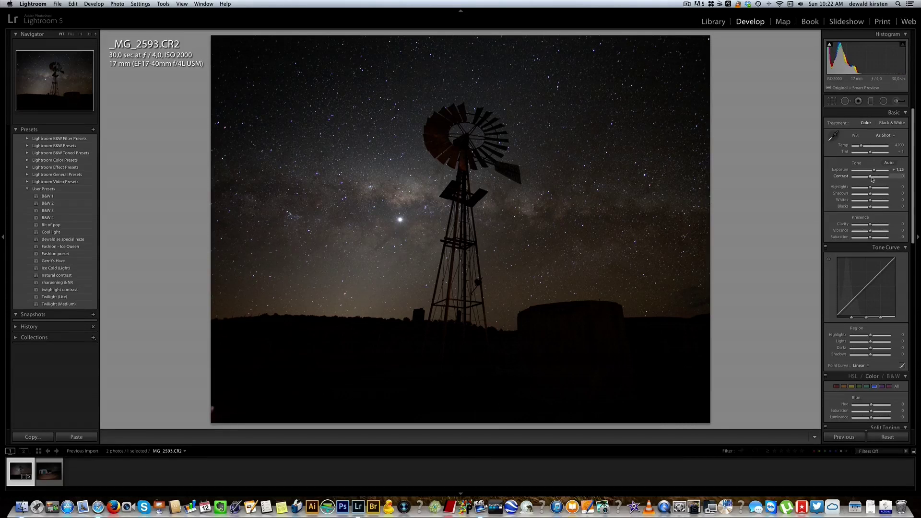
drag(872, 179, 876, 179)
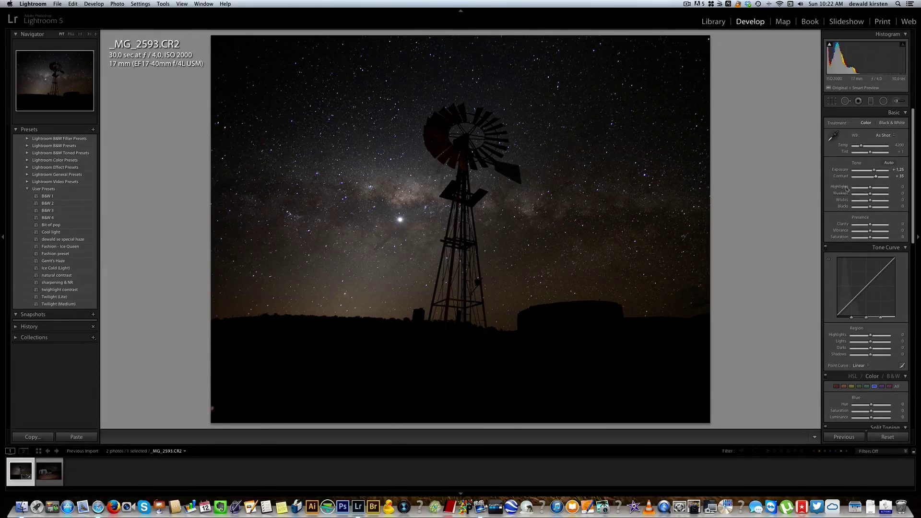
drag(870, 189, 876, 189)
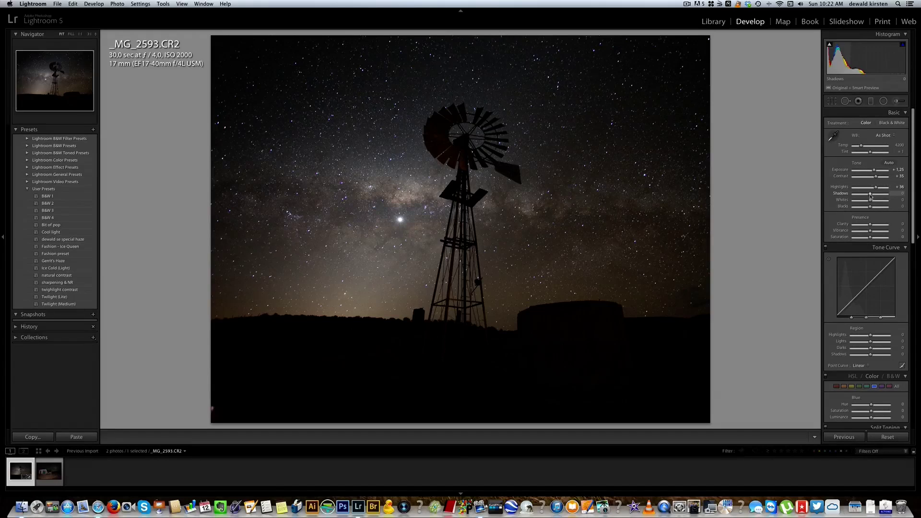
drag(870, 196, 879, 196)
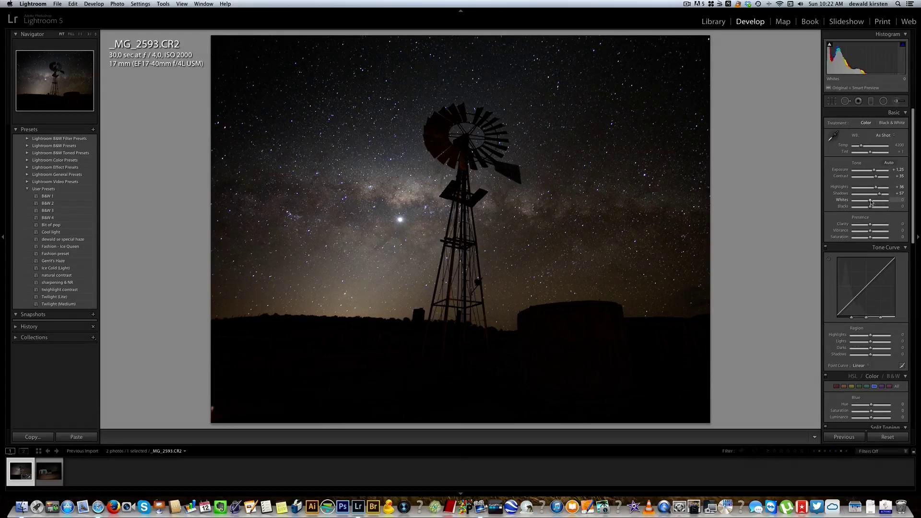
drag(871, 202, 877, 202)
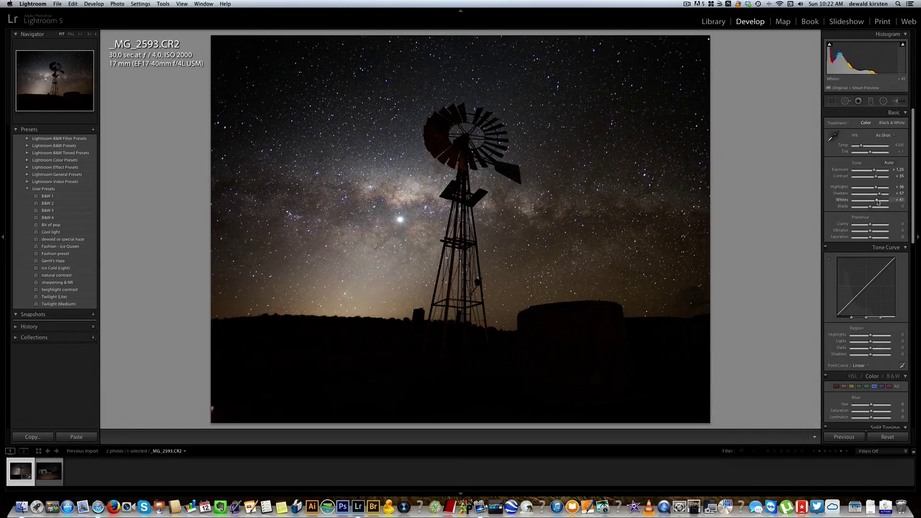
drag(871, 207, 869, 207)
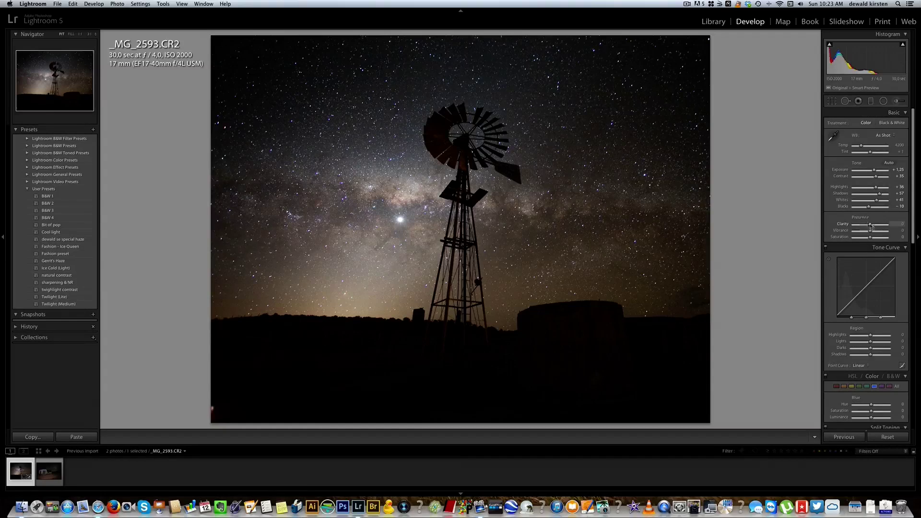
Raise the photo's Clarity to +42 and cool its white balance temperature slightly
drag(871, 226, 878, 227)
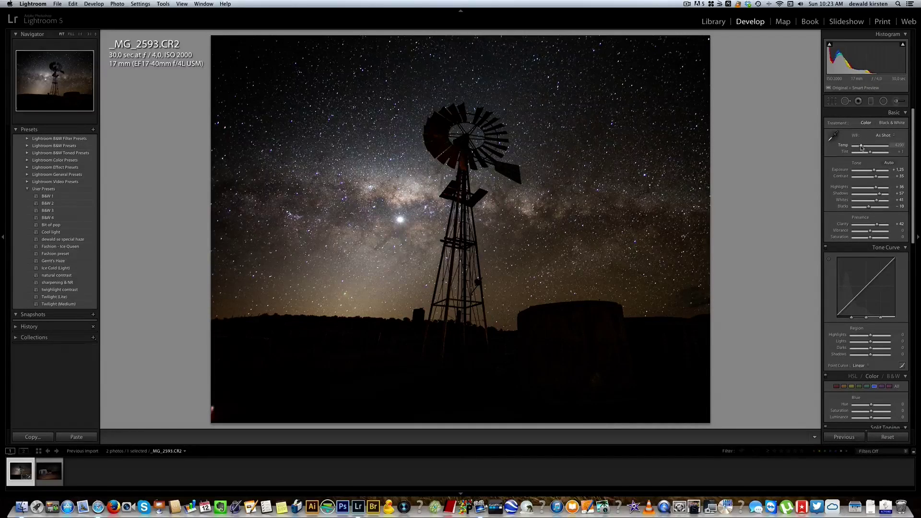
drag(861, 147, 861, 147)
Shape the tone curve with Highlights +41, Lights +13, Darks -3 and Shadows -4, and compare the photo before and after
scroll(849, 294, down, 3)
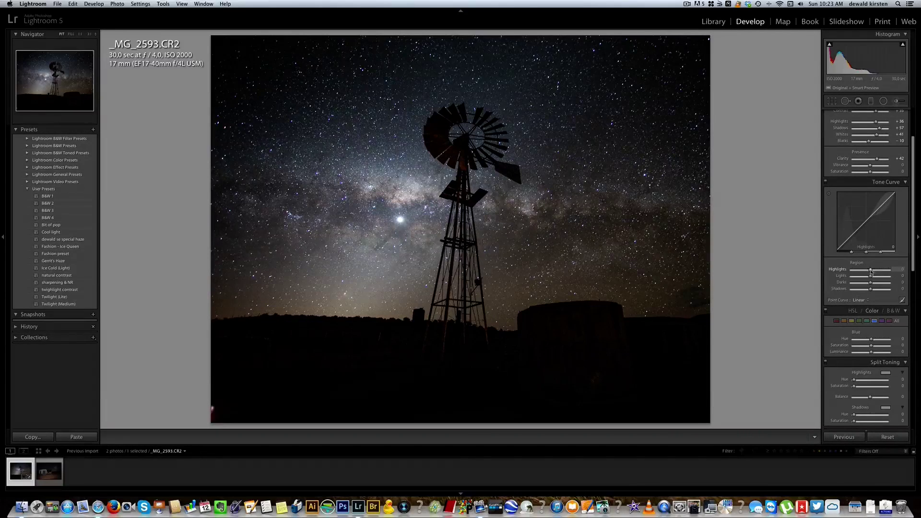
drag(870, 271, 876, 271)
drag(869, 277, 872, 277)
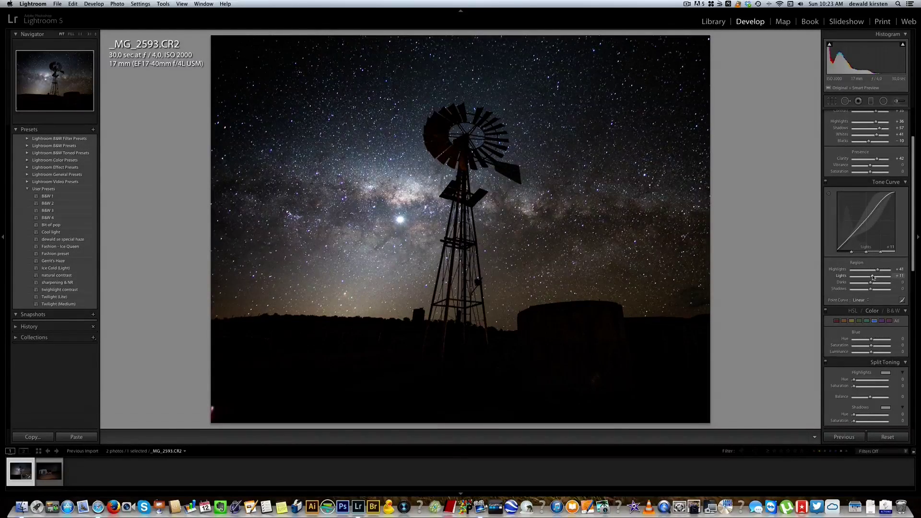
drag(869, 285, 868, 285)
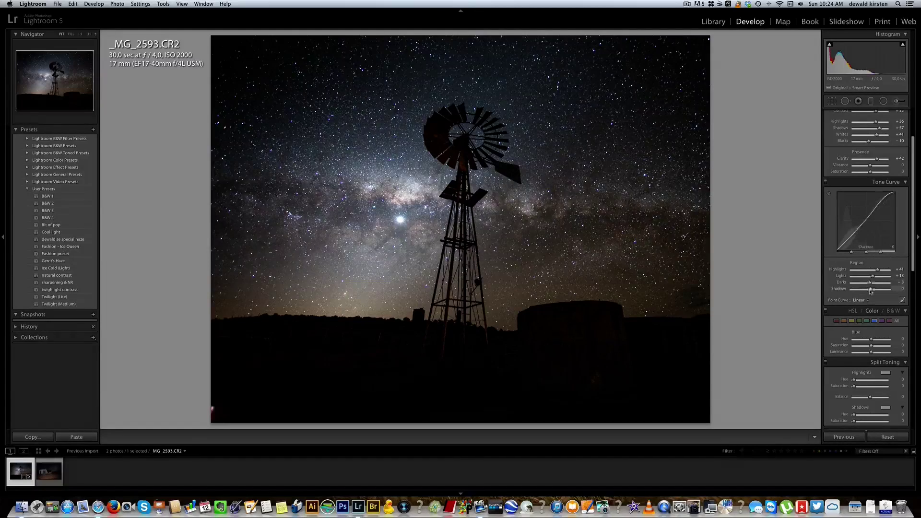
drag(872, 289, 870, 289)
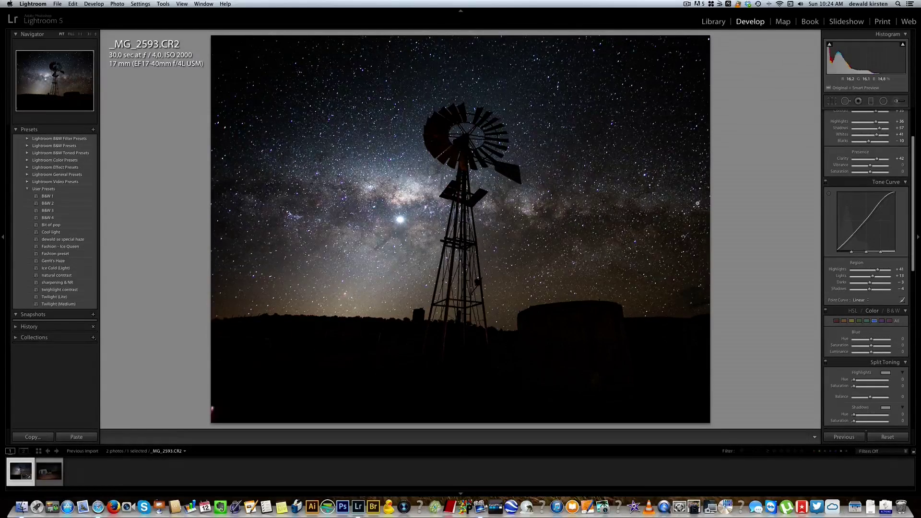
key(y)
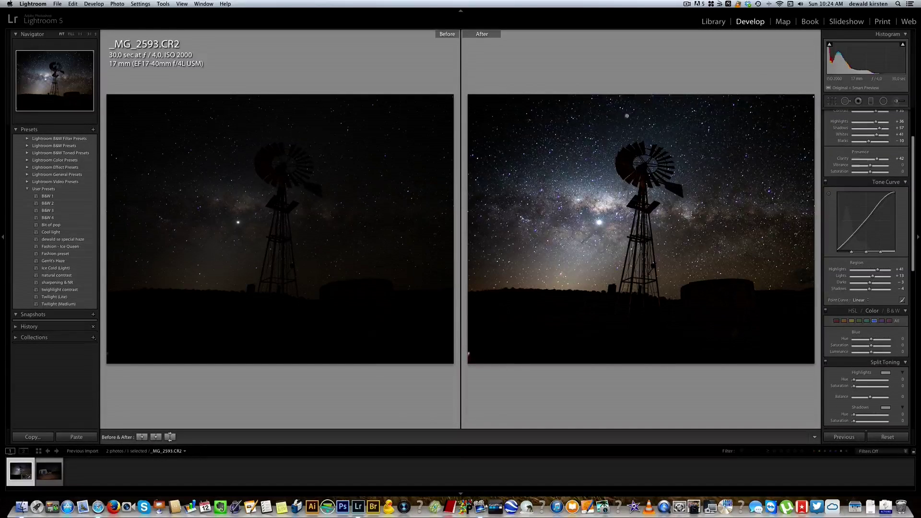
key(y)
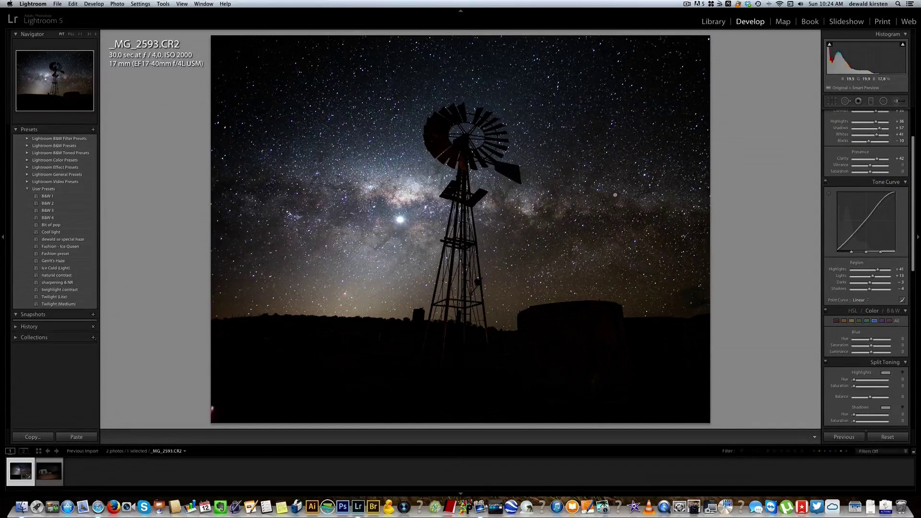
Start an Adjustment Brush mask in the upper-left corner of the sky, with brush size 20 and the selected mask overlay shown
click(896, 101)
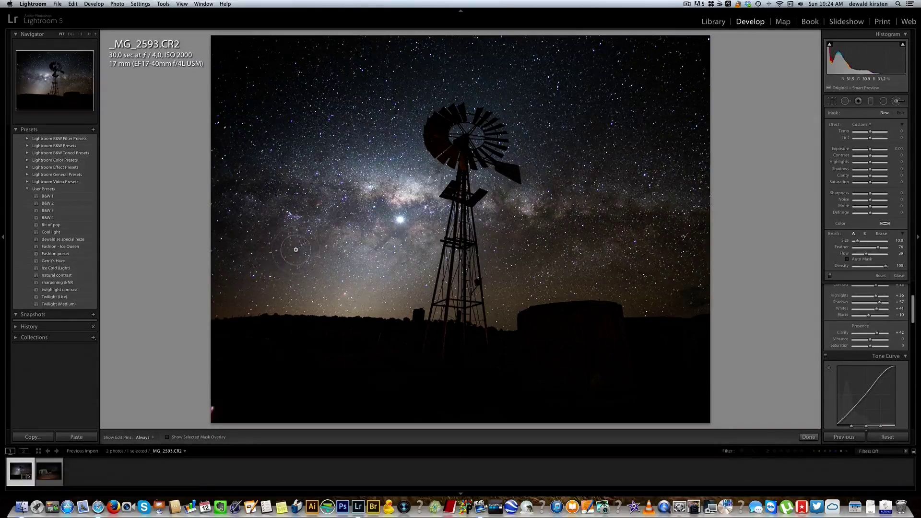
click(167, 438)
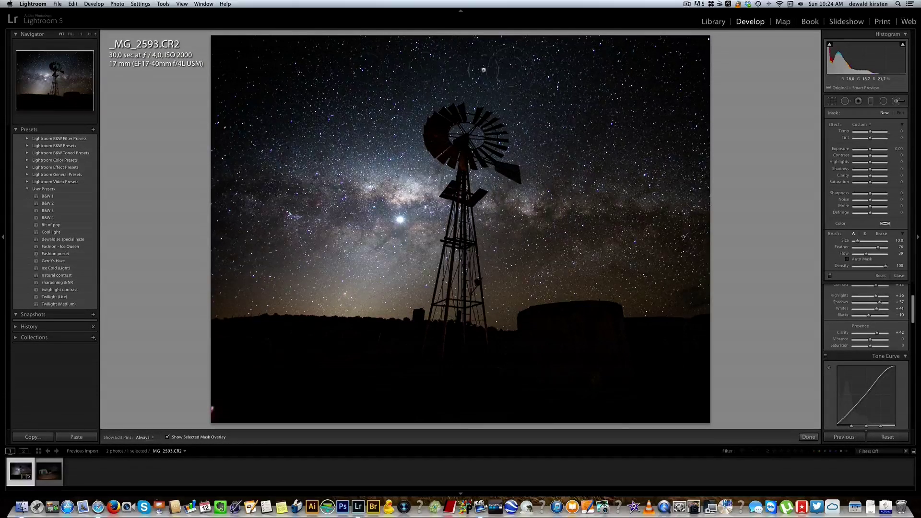
scroll(310, 62, up, 5)
scroll(296, 59, up, 5)
drag(230, 66, 261, 72)
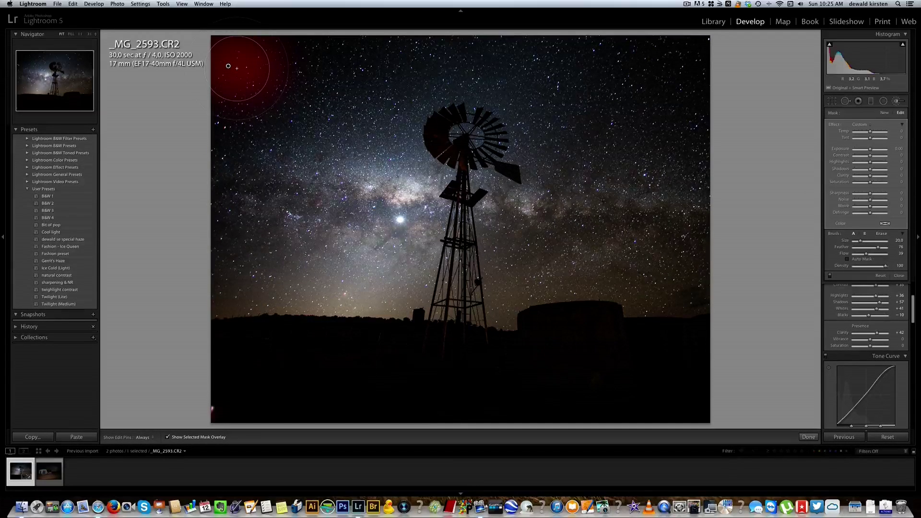
Extend the brush mask across the top of the sky and down over the sky right of the windmill
key(h)
mouse_move(237, 68)
mouse_down()
mouse_move(251, 72)
mouse_move(244, 68)
mouse_up()
key(h)
key(super+z)
key(h)
drag(262, 72, 681, 67)
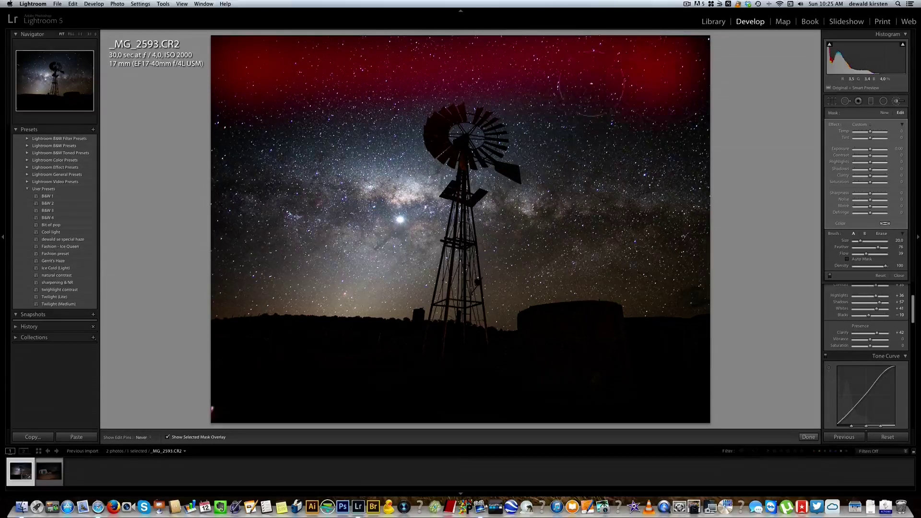
mouse_move(576, 122)
mouse_down()
mouse_move(681, 117)
mouse_move(688, 285)
mouse_move(666, 266)
mouse_move(583, 254)
mouse_move(527, 261)
mouse_up()
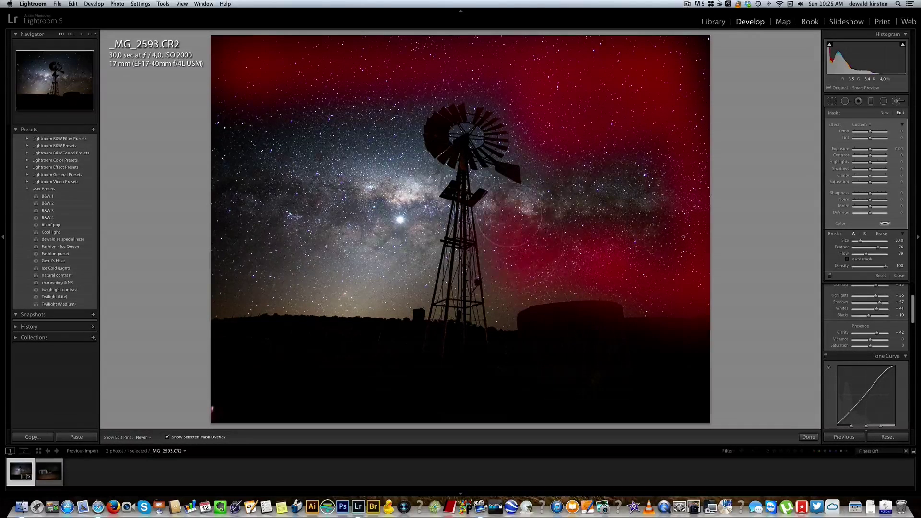
Reduce the brush size to 5 and mask the sky beside the windmill tower and between its legs
scroll(575, 217, down, 3)
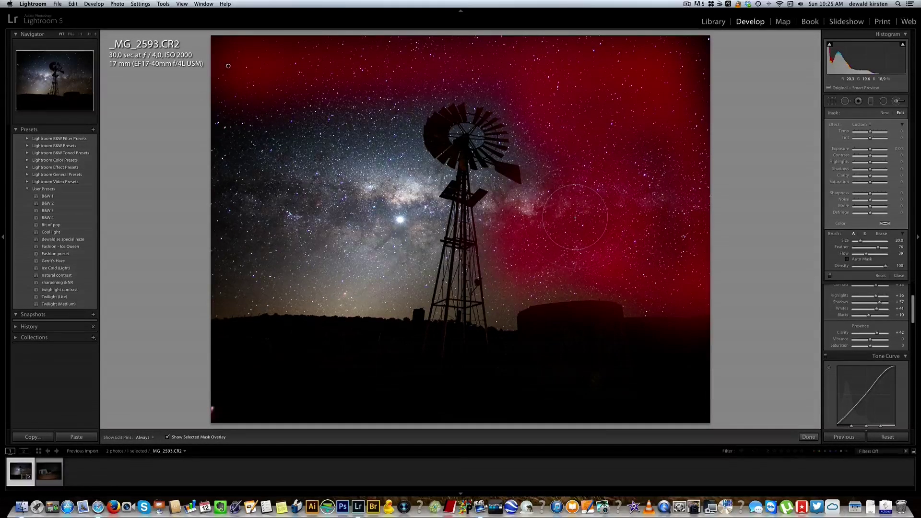
key(h)
key(h)
mouse_move(499, 309)
mouse_down()
mouse_move(504, 329)
mouse_move(522, 285)
mouse_up()
key(h)
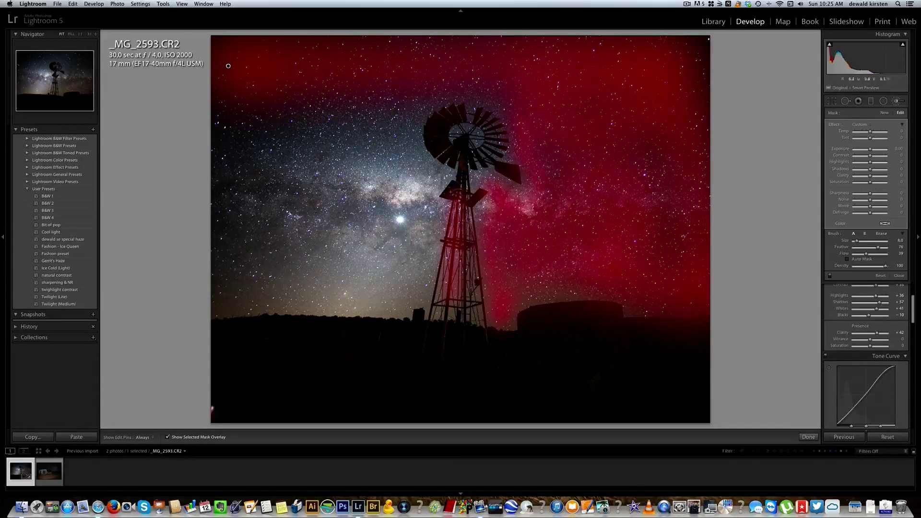
drag(466, 215, 466, 312)
key(h)
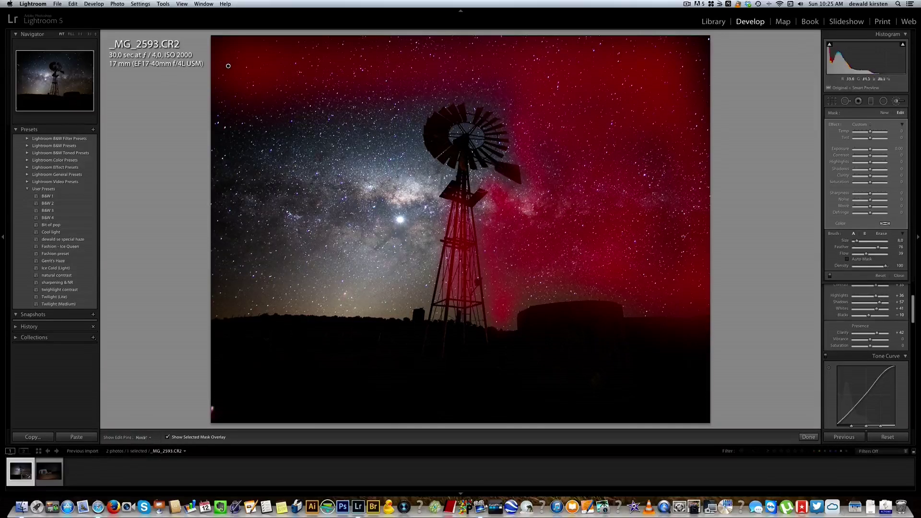
Mask the sky around the windmill's wheel, and cover the left sky and Milky Way with brush size 18
mouse_move(481, 94)
mouse_down()
mouse_move(430, 98)
mouse_move(420, 117)
mouse_move(448, 181)
mouse_up()
scroll(354, 123, up, 3)
key(h)
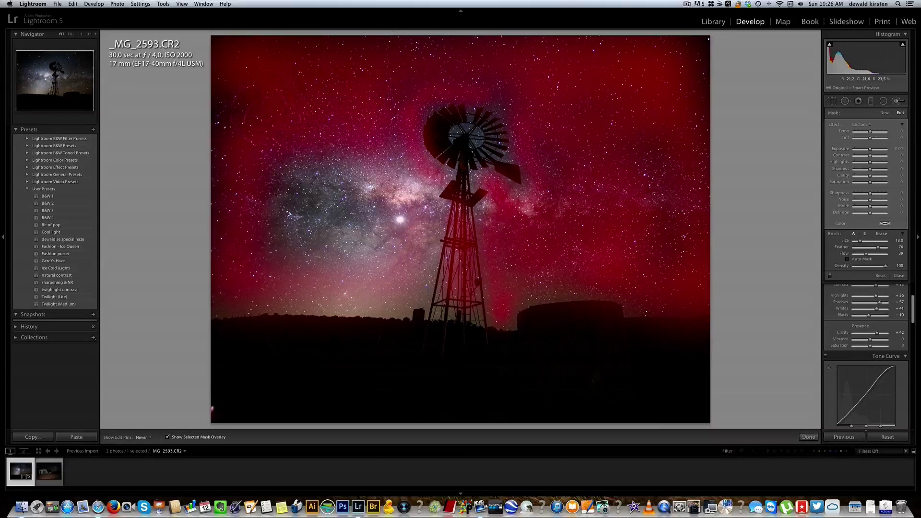
key(h)
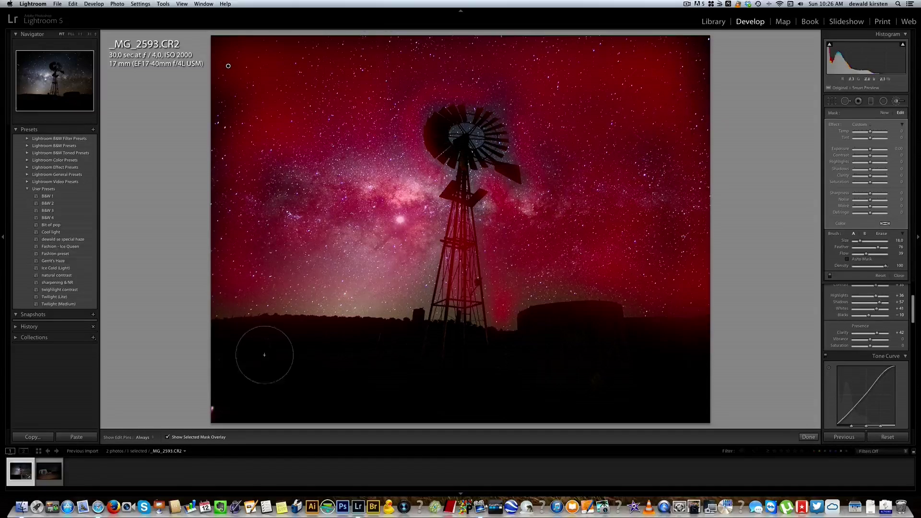
Hide the mask overlay, set the masked sky to Exposure 0.65, Contrast 22 and Highlights 14, and compare it with the brush effect off
click(168, 437)
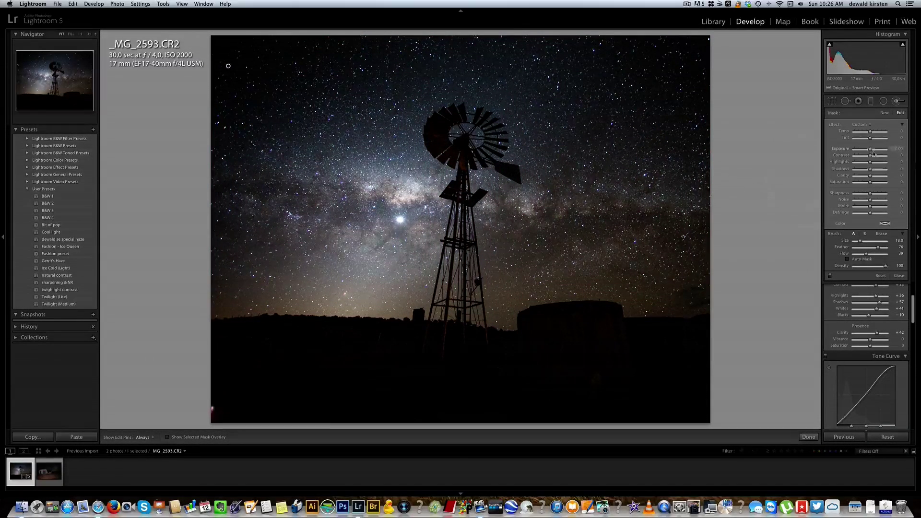
drag(871, 151, 872, 152)
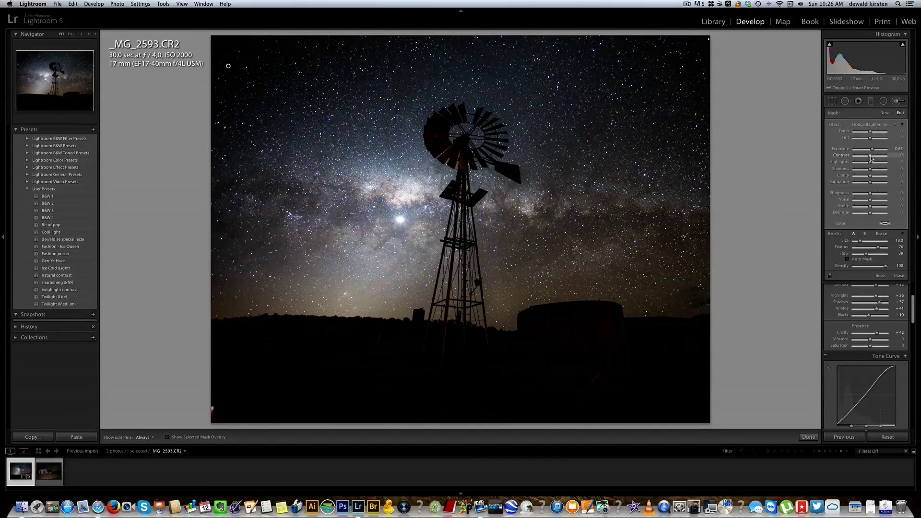
drag(872, 158, 874, 159)
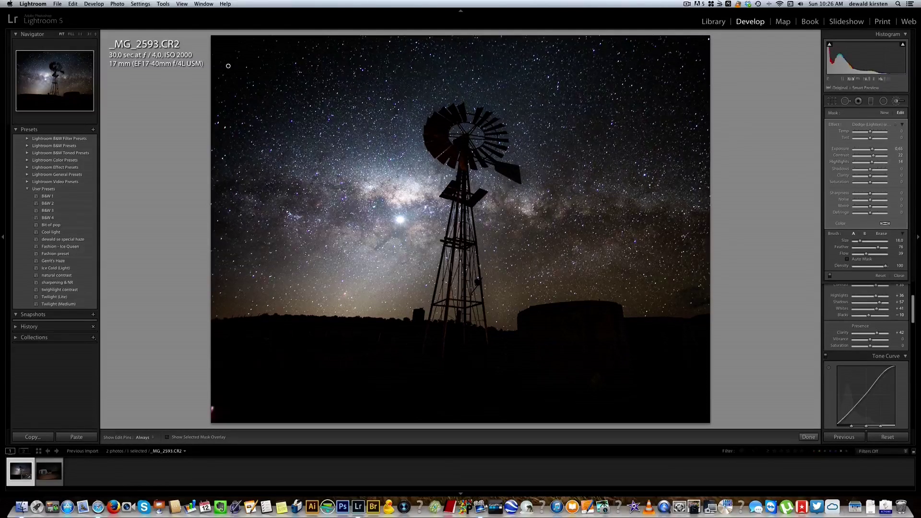
click(830, 277)
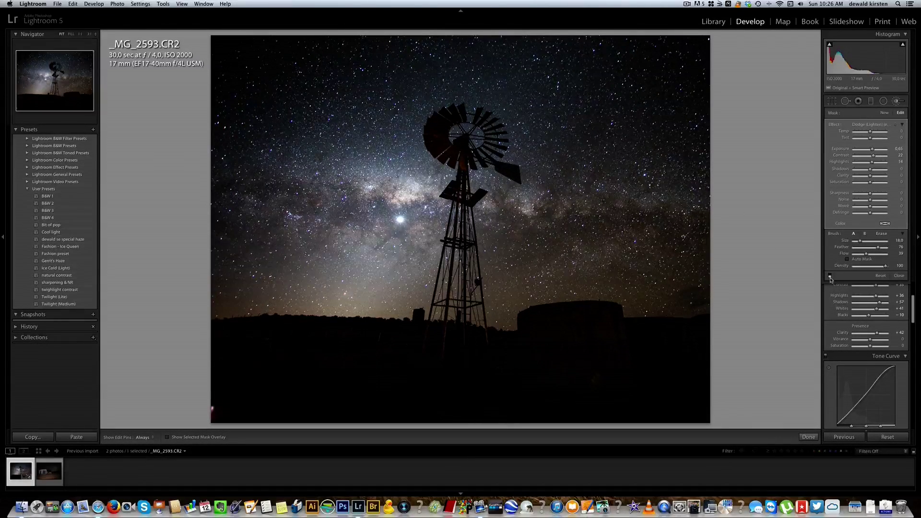
click(829, 277)
click(829, 277)
click(829, 277)
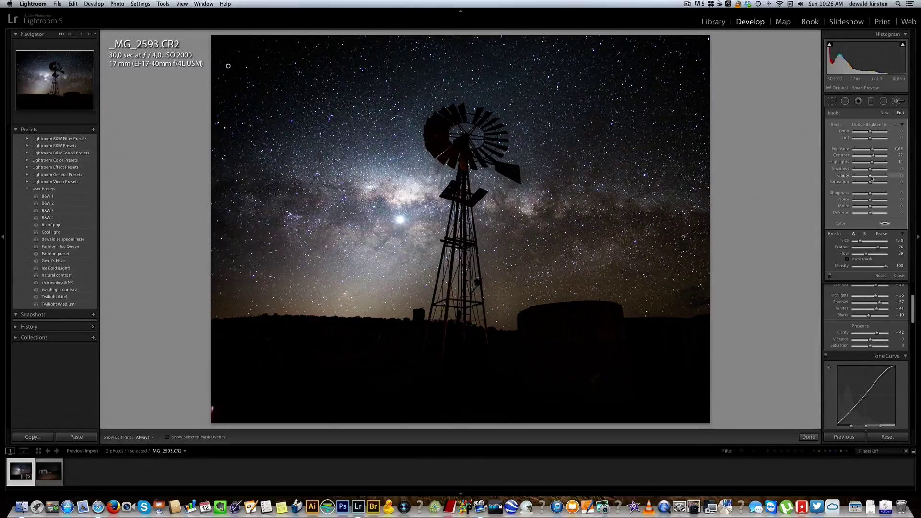
Raise the masked sky's Clarity to 54 and compare the photo with and without the brush adjustment
drag(870, 178, 879, 179)
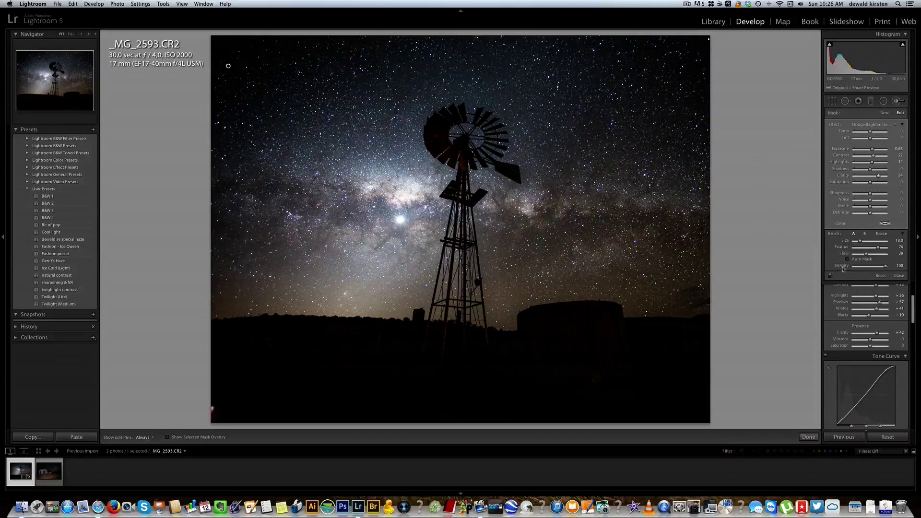
click(830, 276)
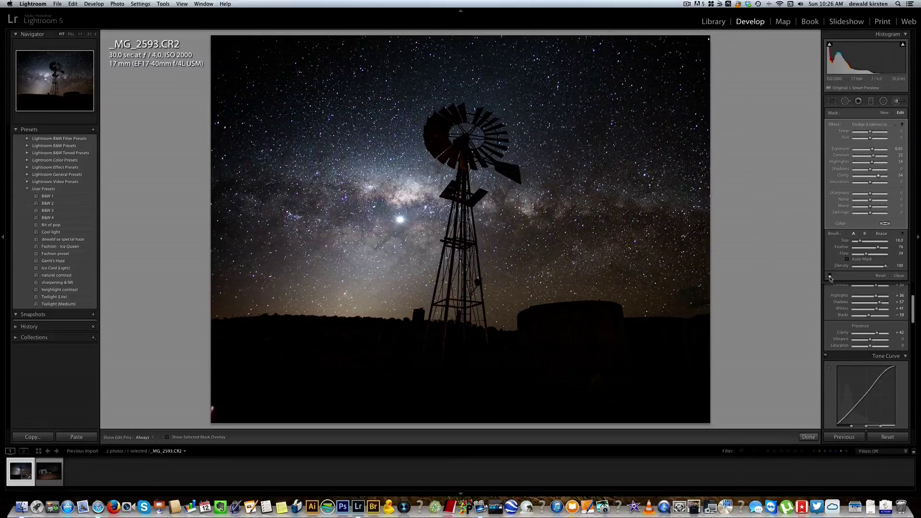
click(829, 276)
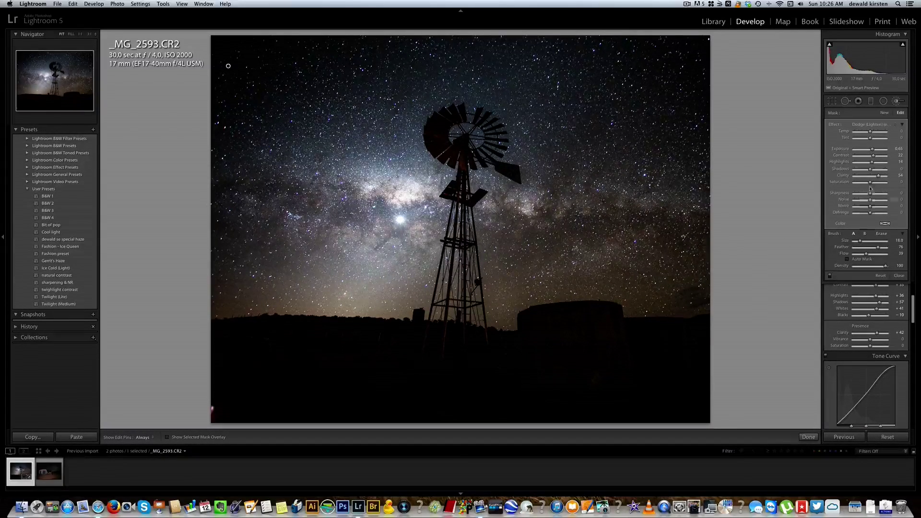
Lower the sky adjustment's Highlights, and mask the Milky Way to the left of the windmill with a new size 8 brush, overlay shown
drag(872, 163, 871, 163)
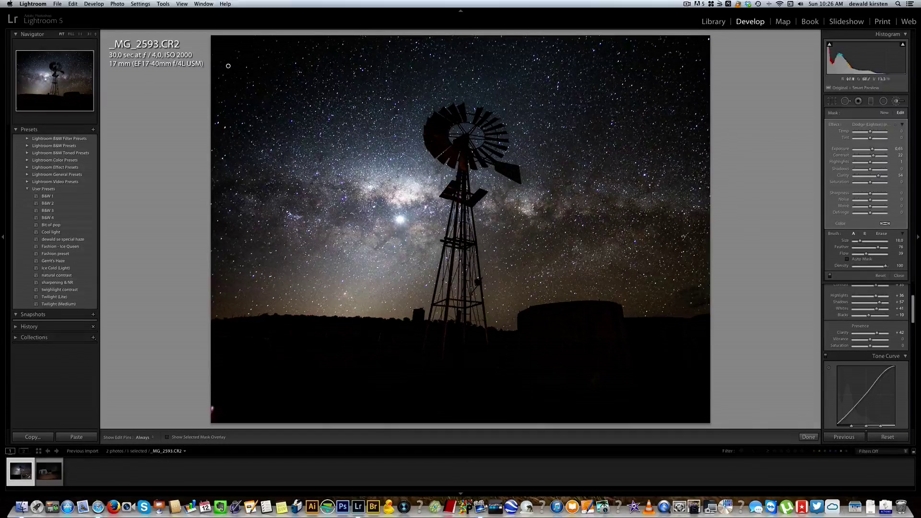
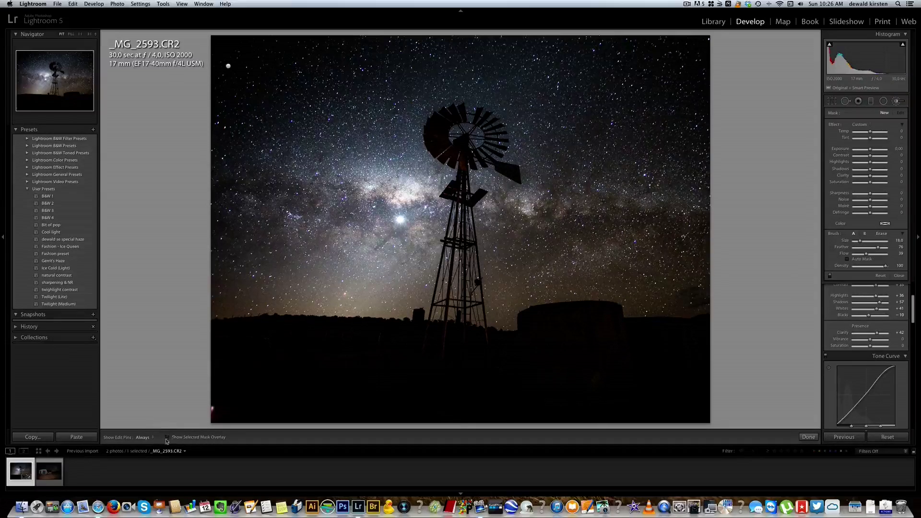
click(167, 437)
scroll(326, 222, down, 5)
key(h)
mouse_move(231, 180)
mouse_down()
mouse_move(375, 171)
mouse_move(406, 187)
mouse_move(440, 180)
mouse_move(427, 247)
mouse_move(401, 254)
mouse_move(339, 230)
mouse_move(408, 229)
mouse_up()
drag(215, 187, 225, 199)
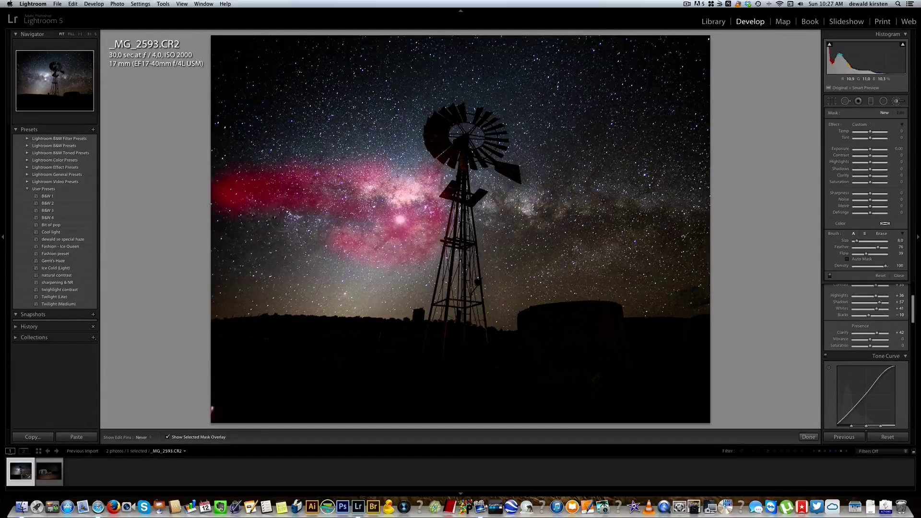
drag(376, 210, 376, 210)
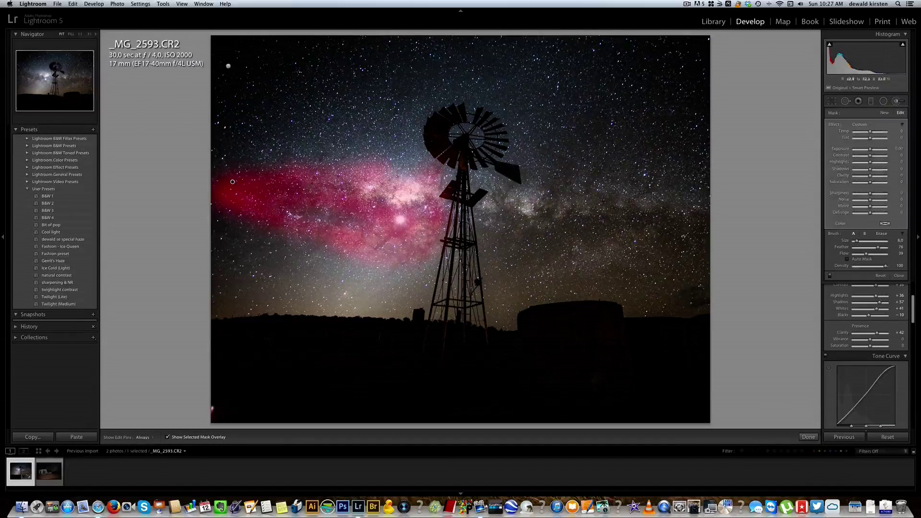
Extend the brush mask across the Milky Way to the right of the windmill, covering its lower branch with brush size 7
key(h)
drag(494, 199, 583, 197)
key(h)
drag(501, 221, 499, 259)
drag(623, 201, 690, 218)
key(h)
key(h)
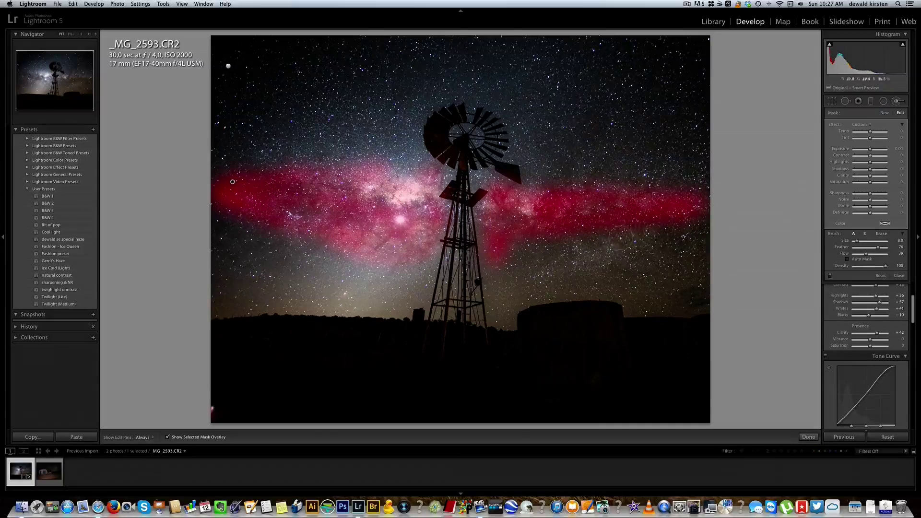
key(h)
key(h)
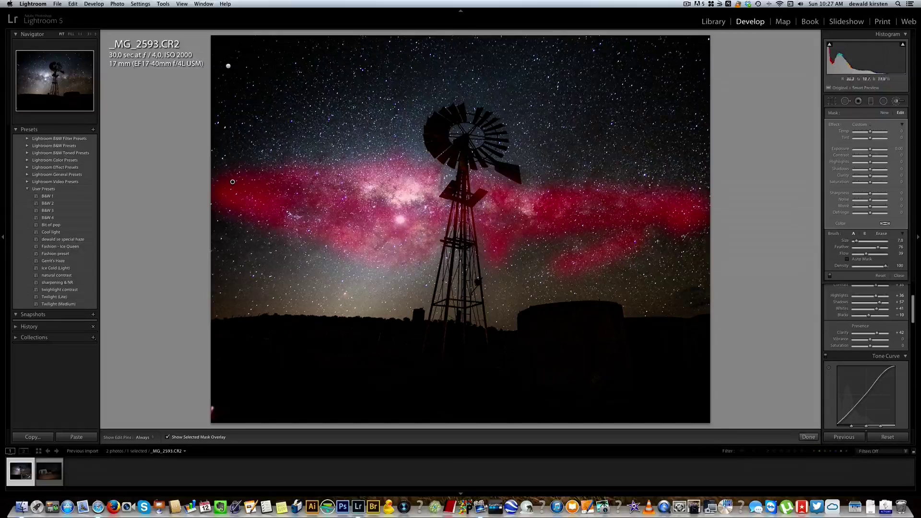
key(h)
key(h)
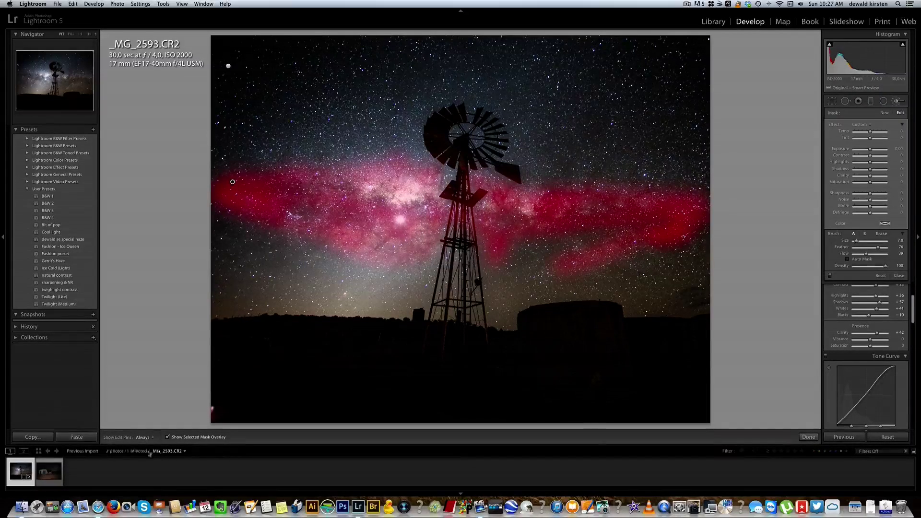
Hide the mask overlay, set the masked Milky Way to Exposure 0.28, Clarity 41 and Sharpness 41, and raise its Contrast
click(167, 437)
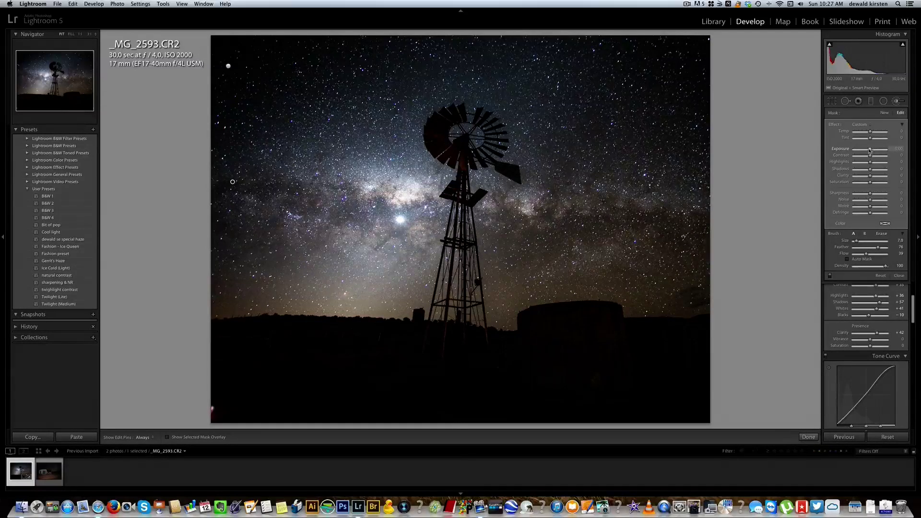
drag(871, 150, 877, 196)
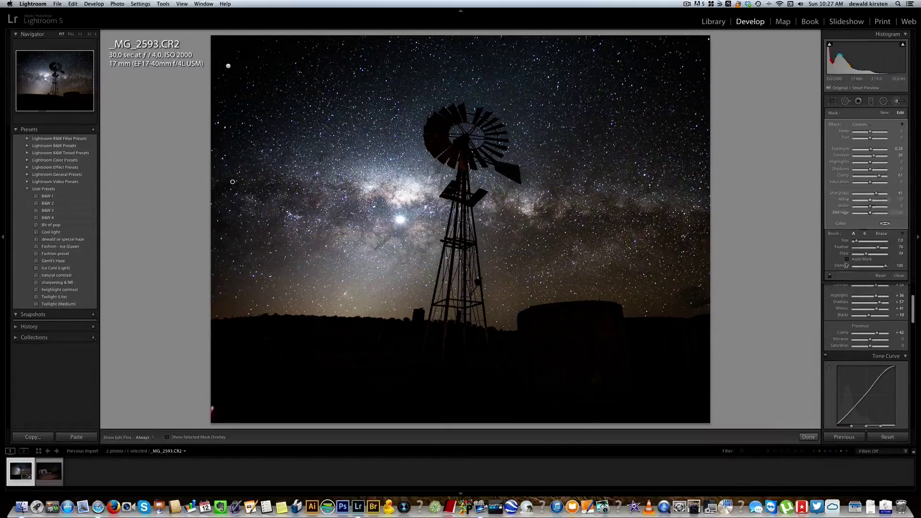
Compare the windmill photo repeatedly with the brush adjustments switched off and on, checking the Milky Way
click(829, 276)
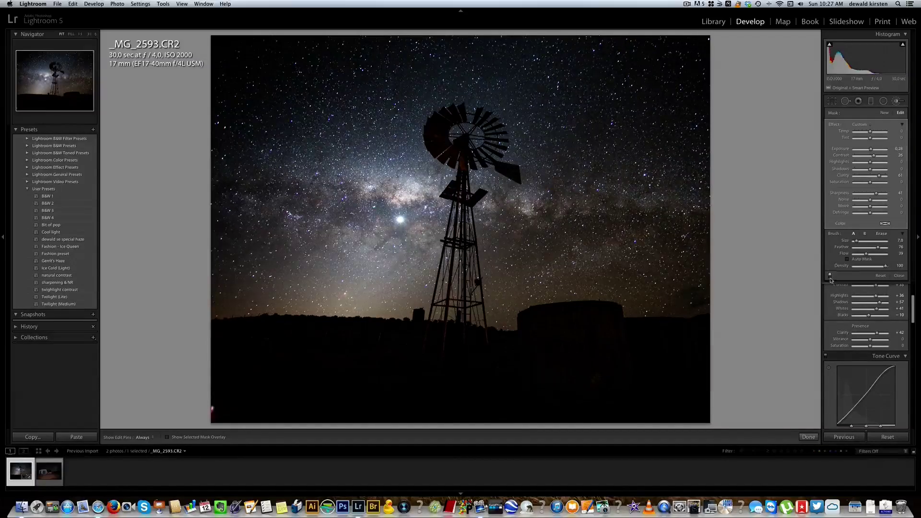
click(829, 277)
click(830, 276)
click(830, 276)
click(830, 277)
click(830, 277)
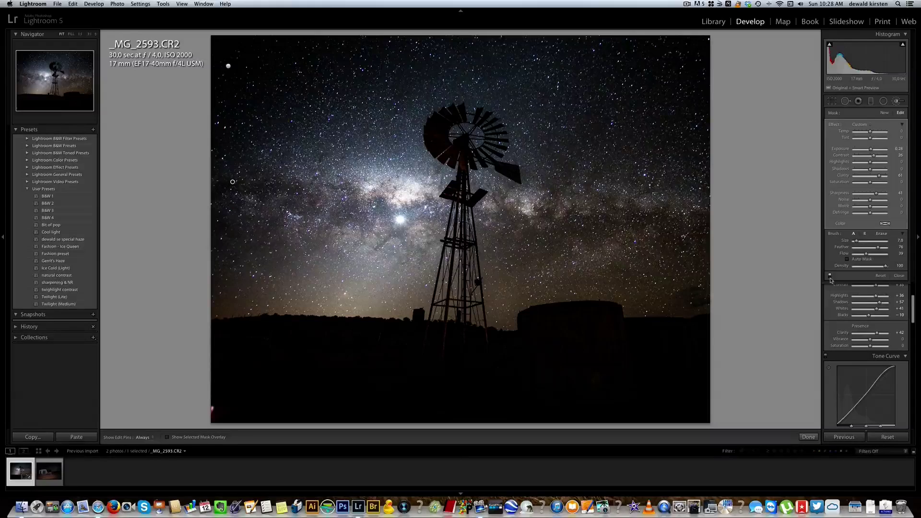
click(829, 277)
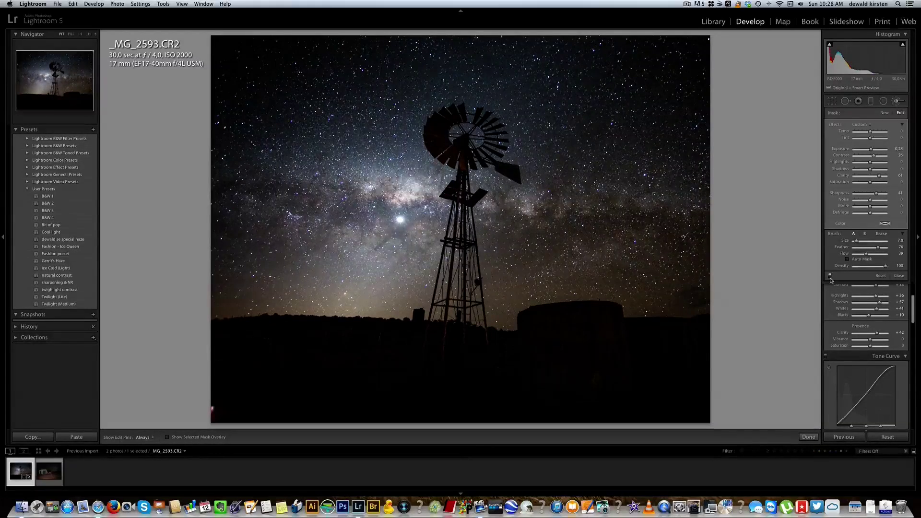
click(829, 277)
click(829, 277)
click(829, 276)
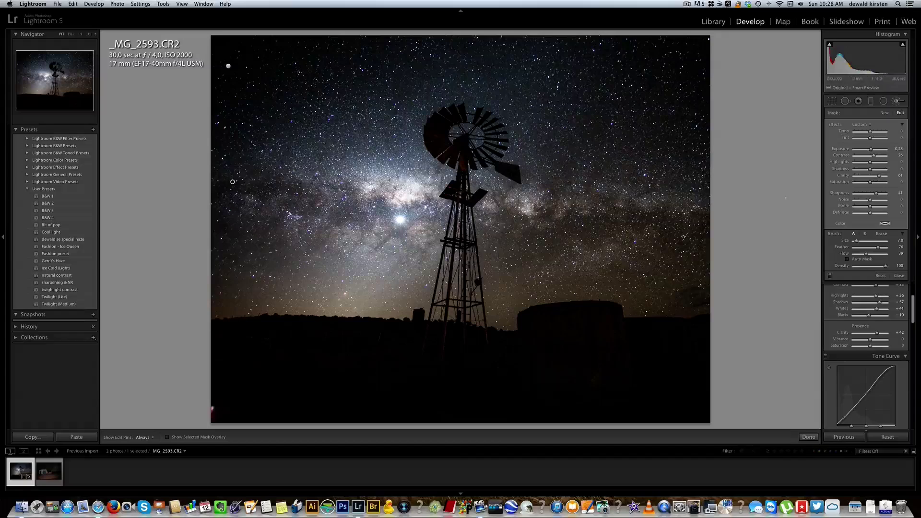
Create another brush adjustment with Exposure −0.41 and paint over the dark lanes of the Milky Way to deepen them
click(884, 113)
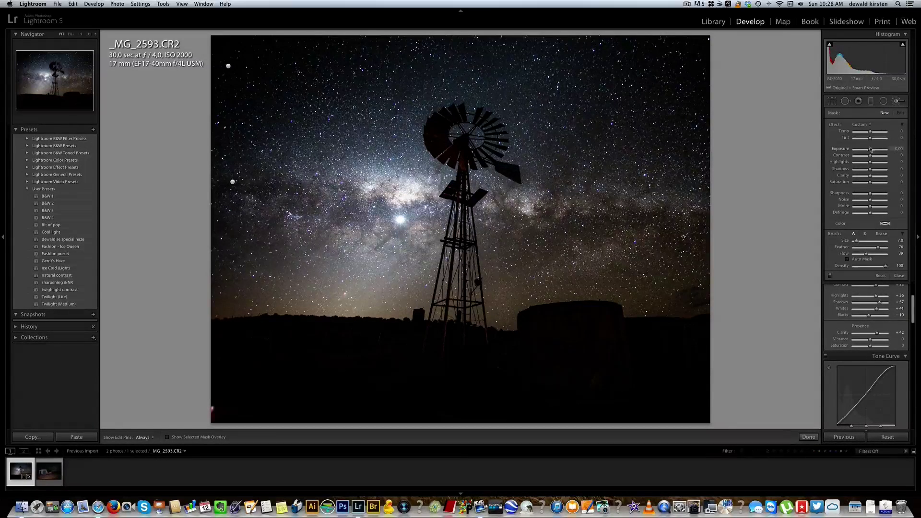
drag(870, 150, 867, 149)
key(h)
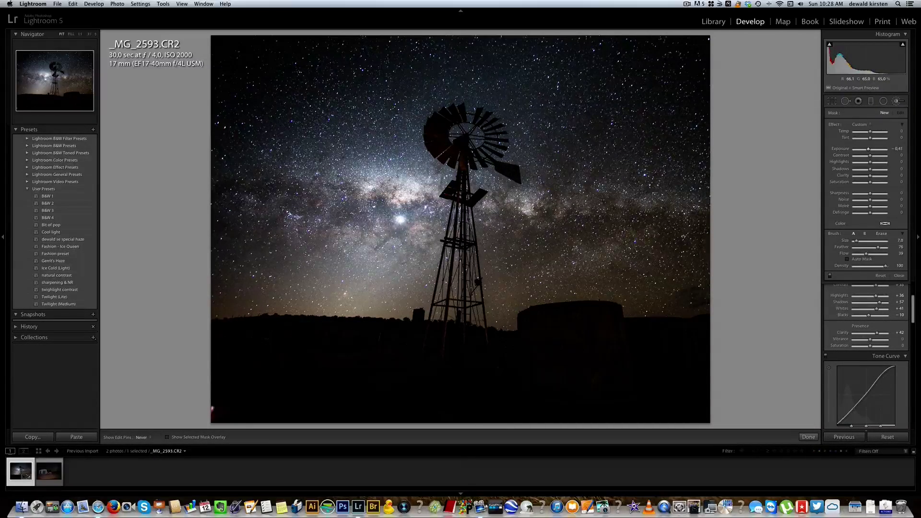
key(h)
key(h)
key(h)
key(h)
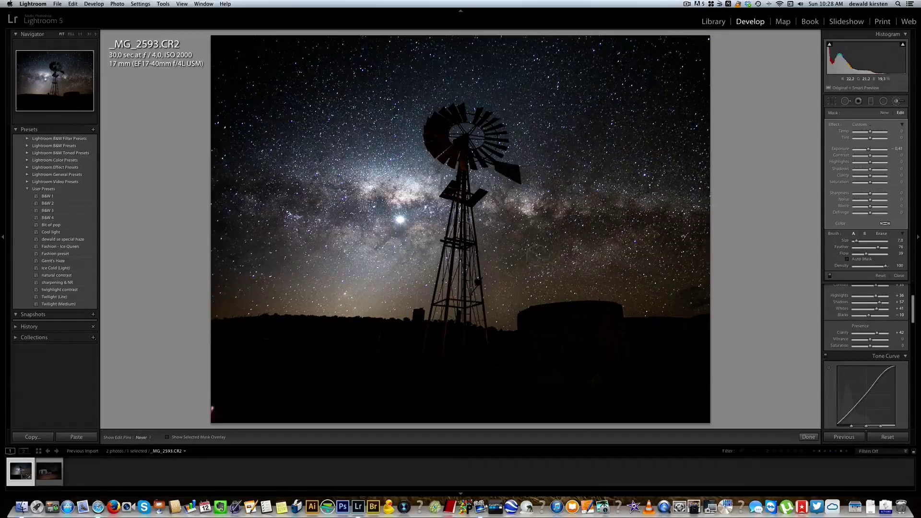
key(h)
key(h)
key(h)
key(h)
key(h)
key(h)
key(h)
key(h)
key(h)
key(h)
key(h)
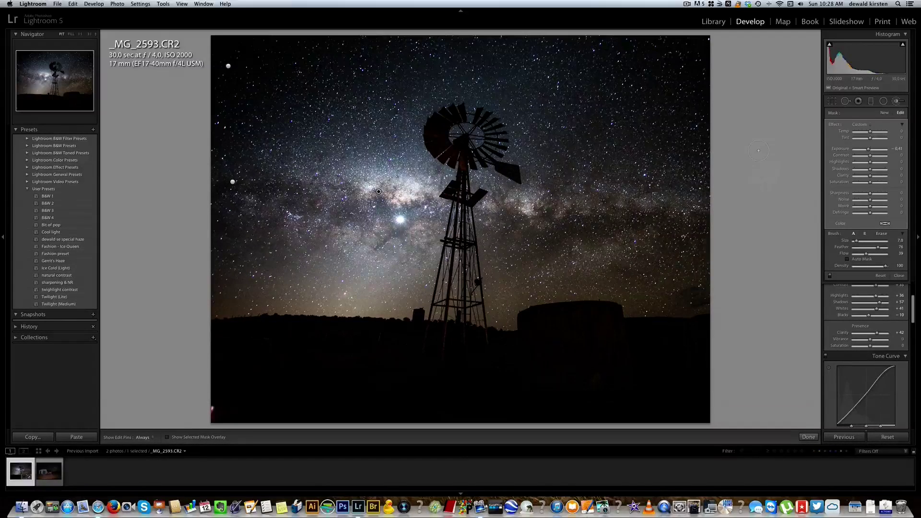
Close the adjustment brush and compare the windmill photo with its original side by side
key(k)
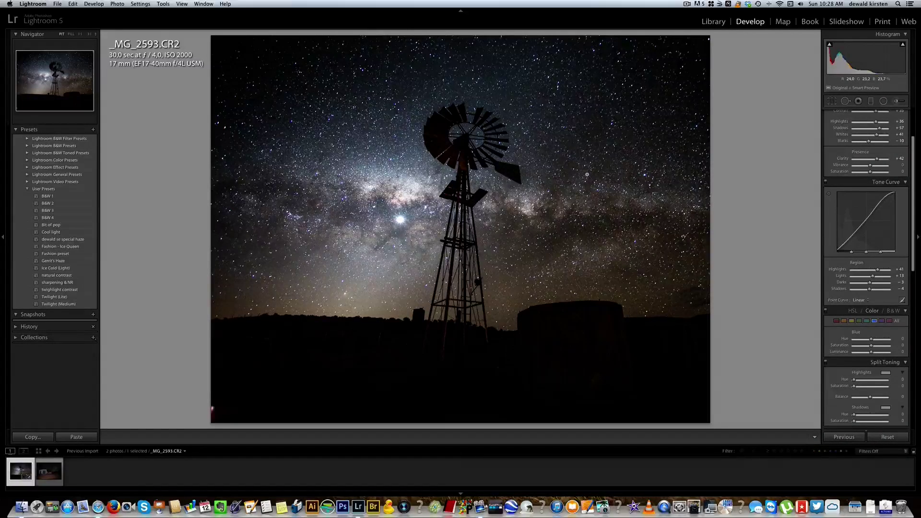
key(y)
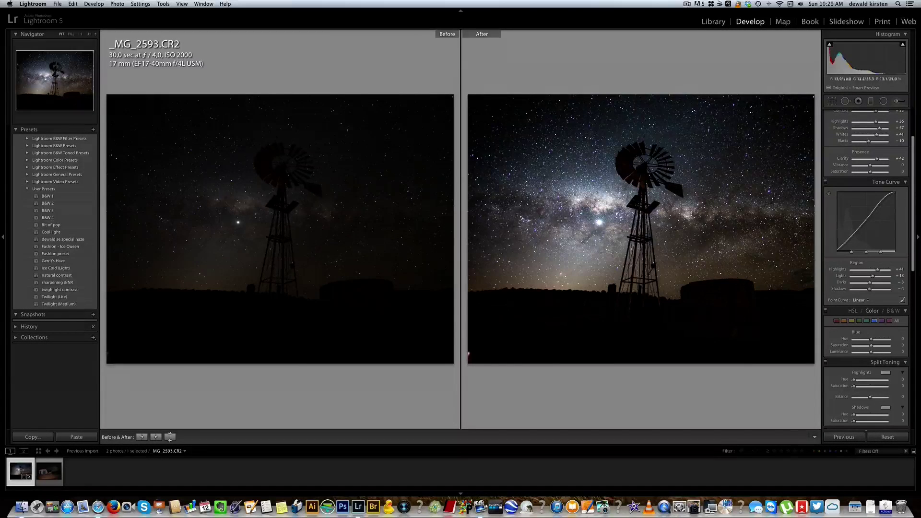
key(y)
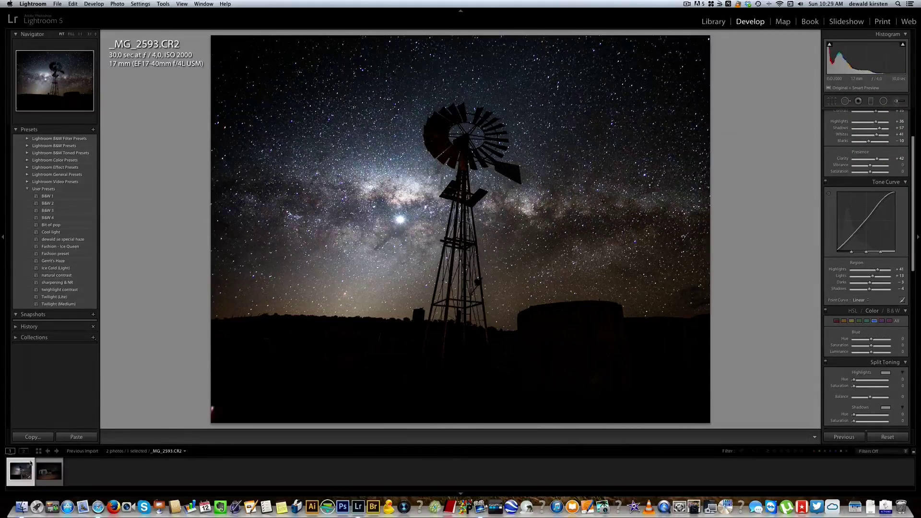
Open the shed photo _MG_2851.CR2 and crop away part of the dirt foreground along its lower edge
click(44, 473)
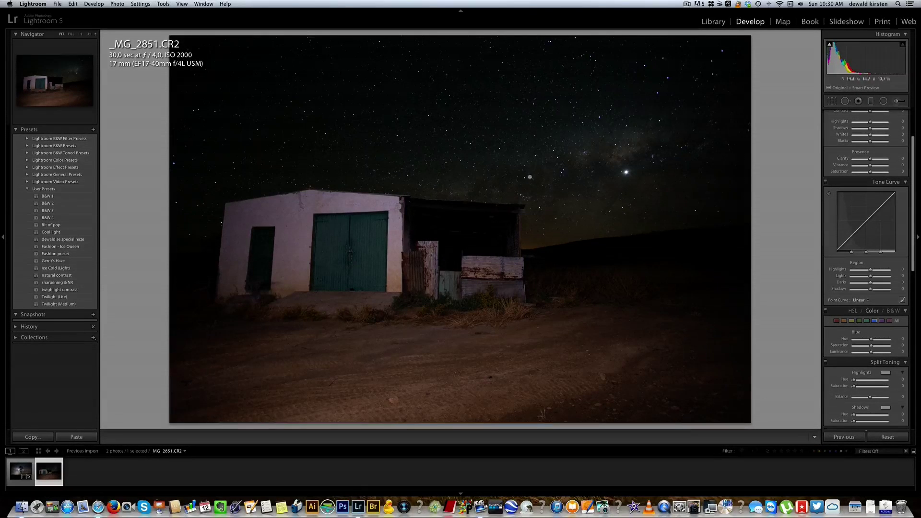
key(r)
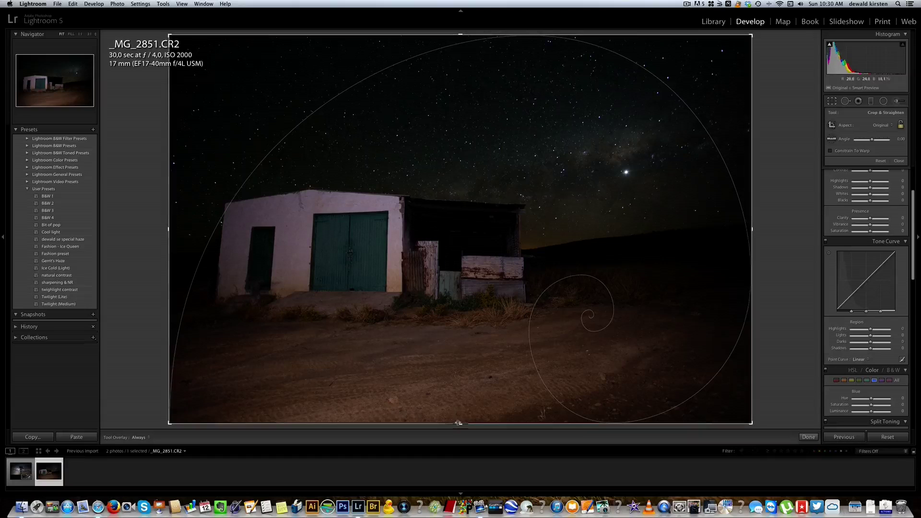
drag(460, 422, 461, 398)
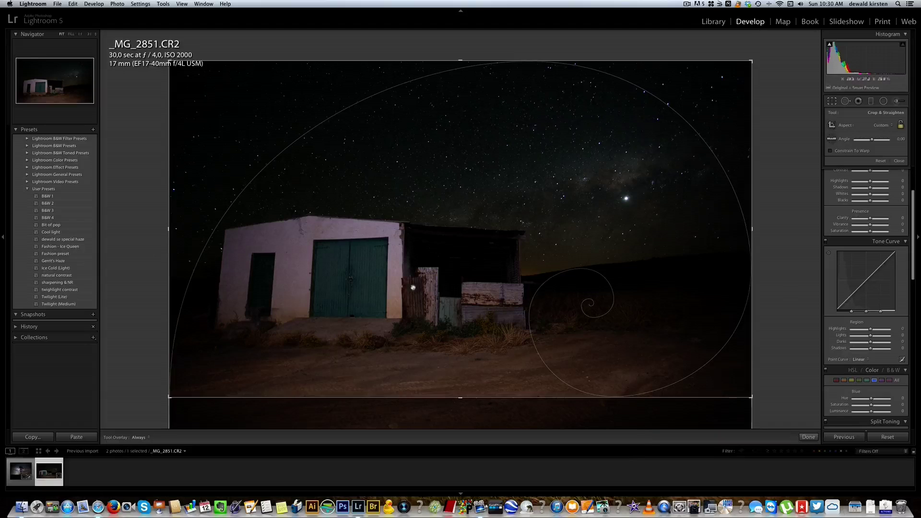
key(Return)
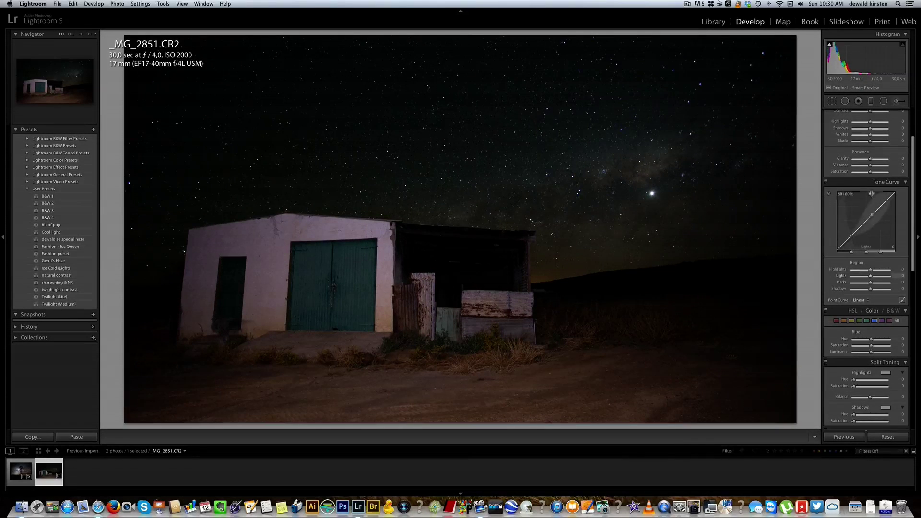
Set the shed photo's Exposure to +0.70, Contrast to +31 and Highlights to +37
scroll(867, 180, up, 5)
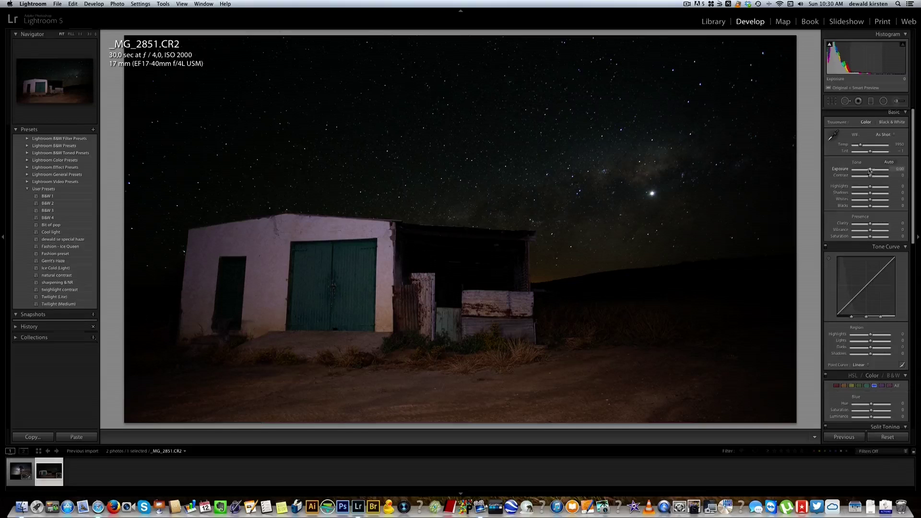
drag(871, 171, 875, 176)
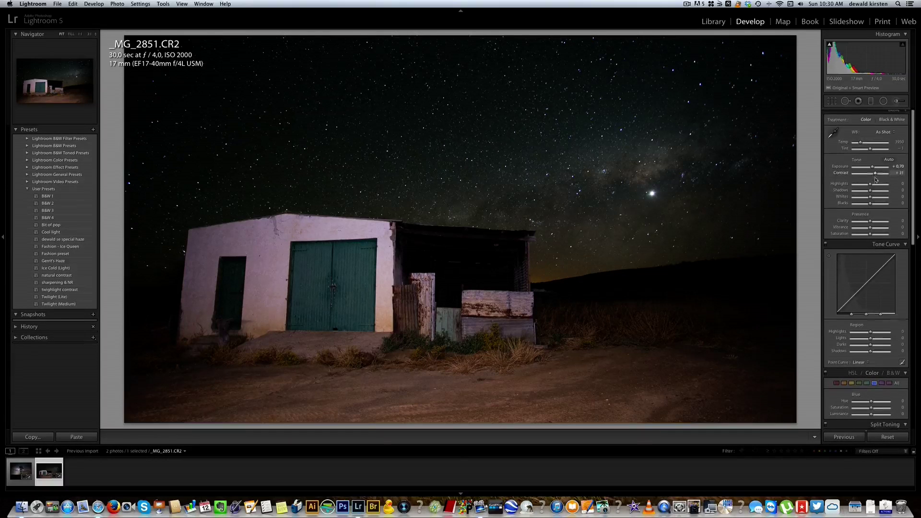
drag(871, 186, 875, 186)
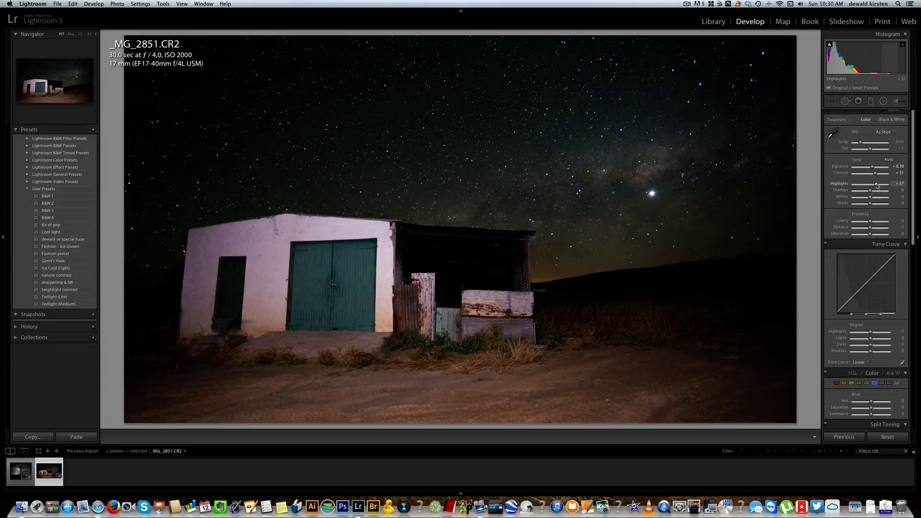
Set the shed photo's Shadows to +47, Whites to +28, Blacks to −4 and Clarity to +34
drag(872, 191, 875, 193)
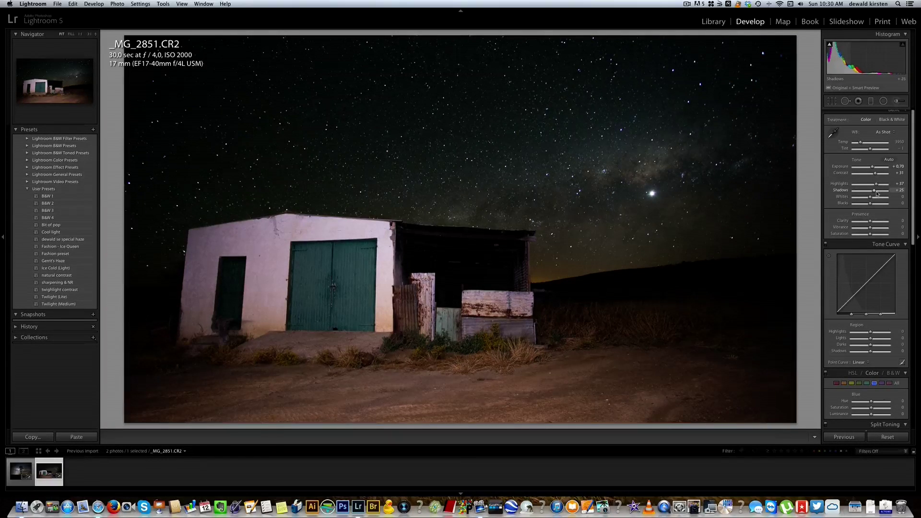
drag(878, 194, 881, 194)
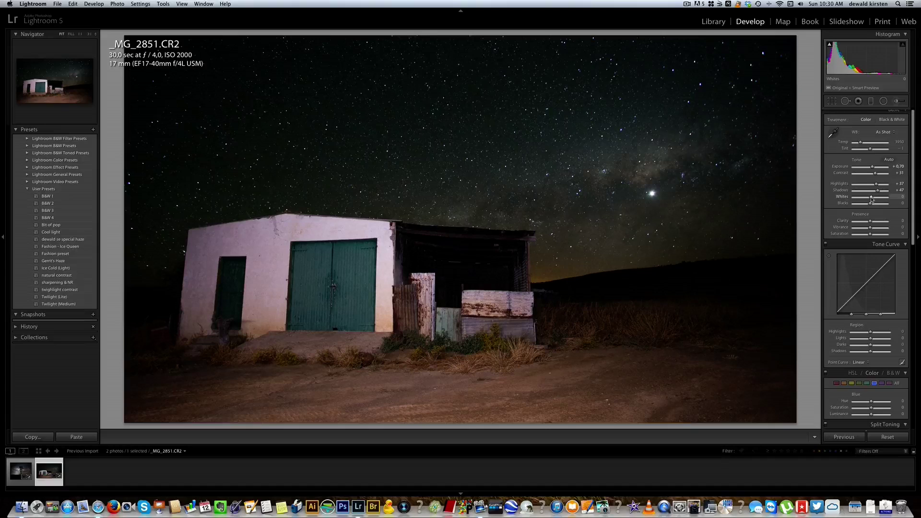
drag(873, 200, 875, 199)
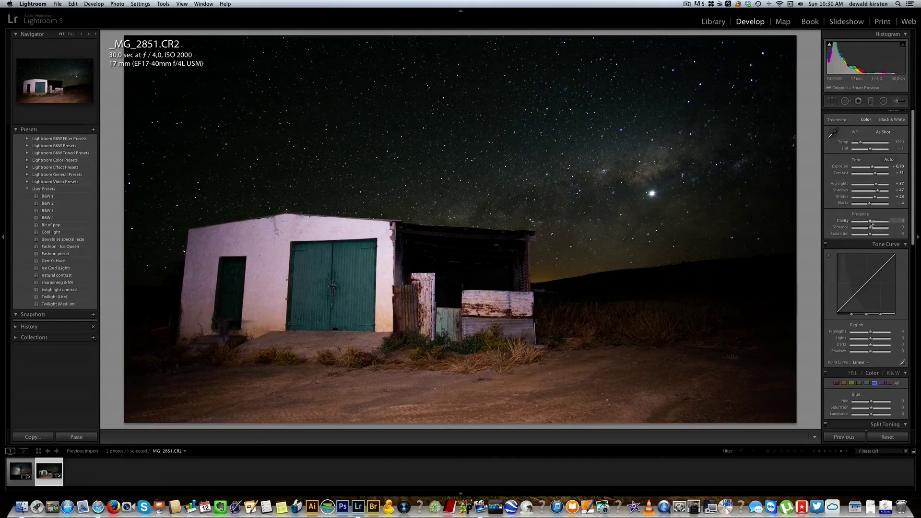
drag(871, 221, 876, 223)
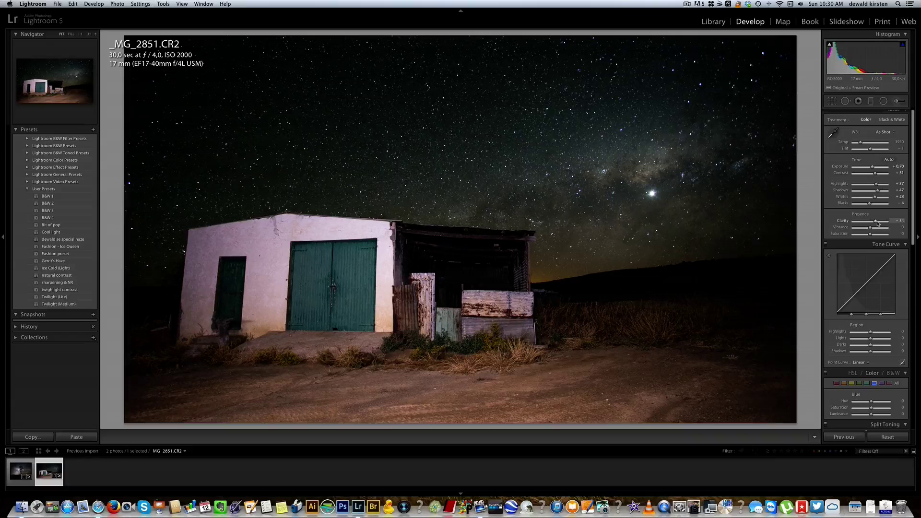
Compare the shed photo with its original side by side, examining the Milky Way close up
key(y)
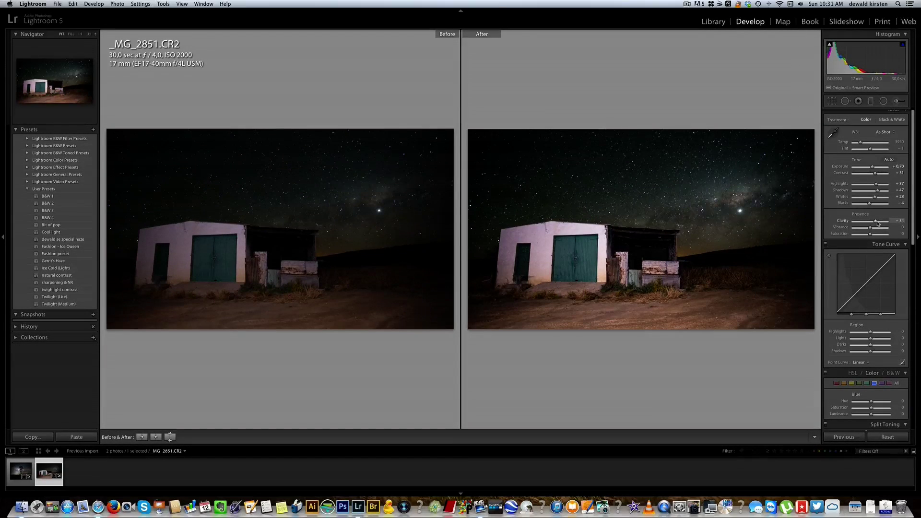
click(730, 213)
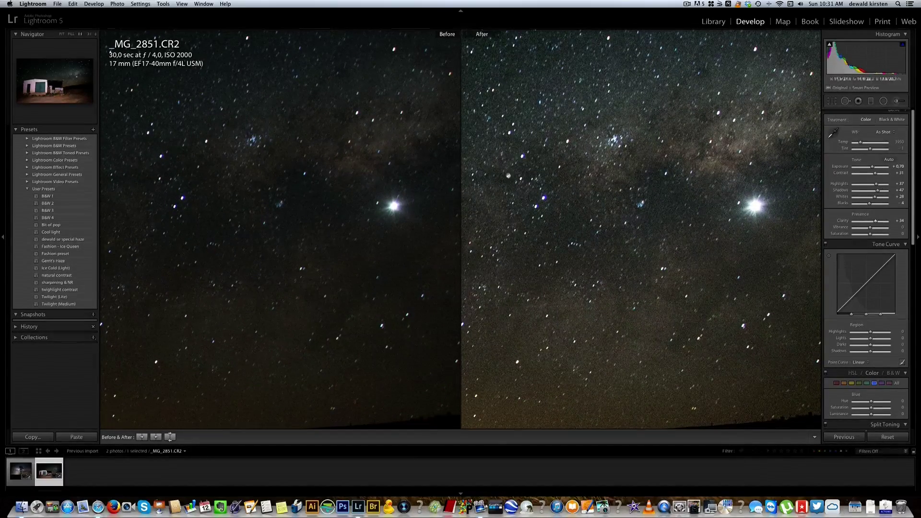
click(703, 204)
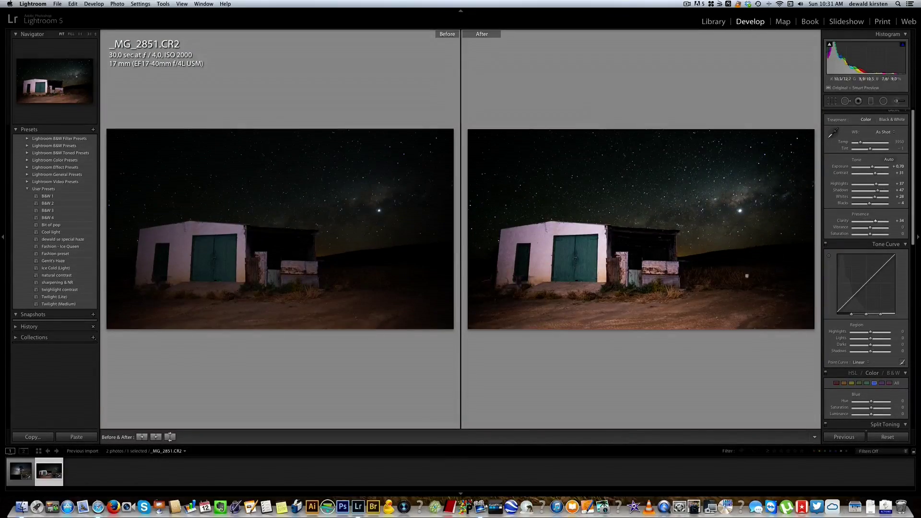
key(y)
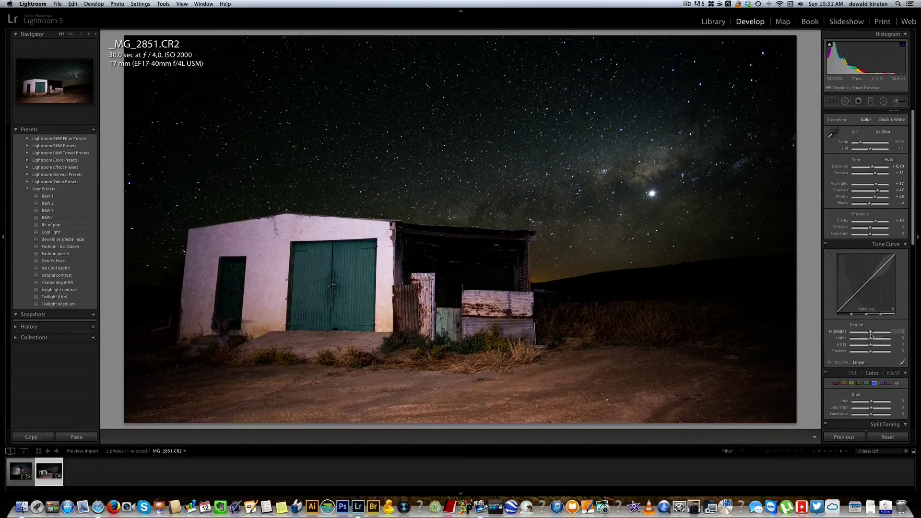
Set the shed photo's tone curve regions to Highlights +15, Lights +15, Darks −9 and Shadows +13
drag(871, 334, 873, 338)
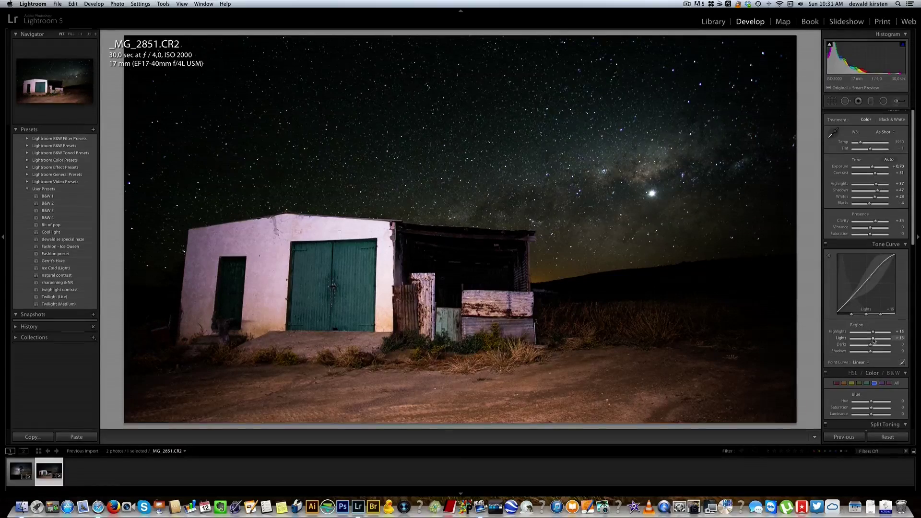
drag(870, 346, 873, 354)
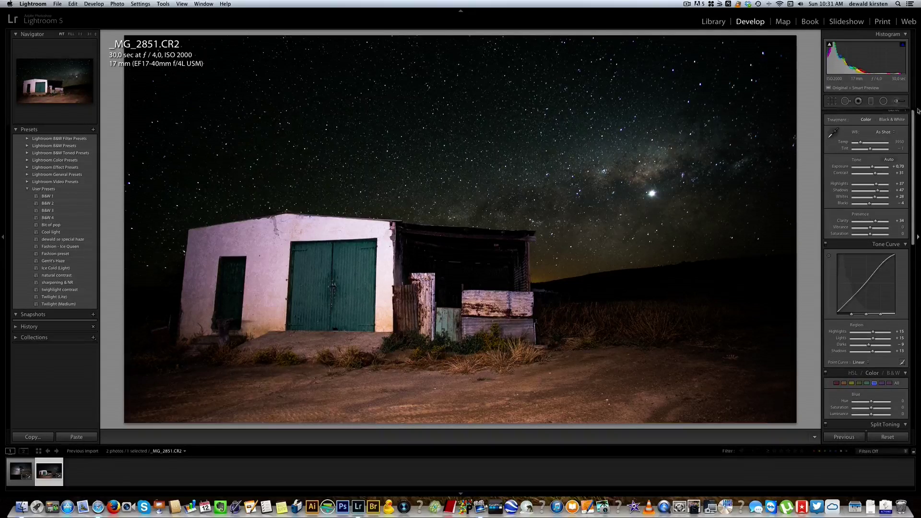
Start an Adjustment Brush mask with Exposure 0.00, show its overlay, and paint over the upper sky and Milky Way at brush size 11
click(895, 100)
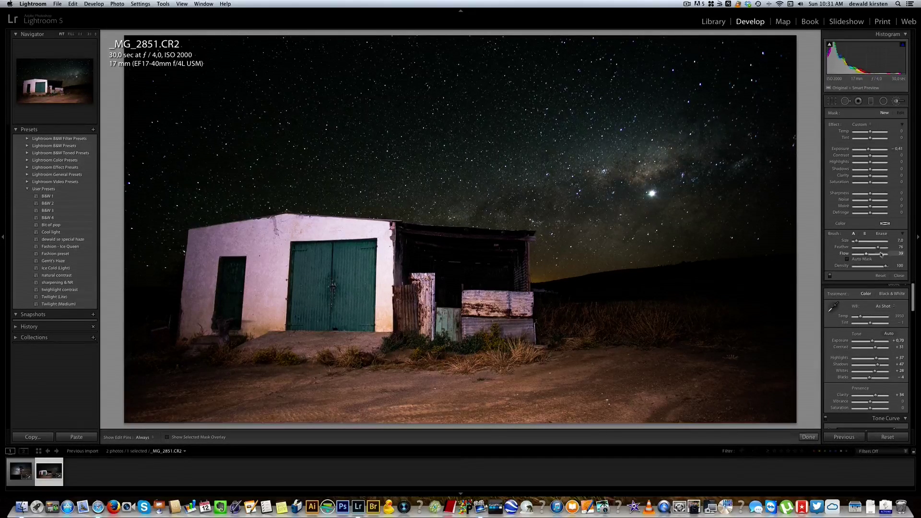
click(167, 438)
scroll(575, 154, up, 3)
scroll(575, 154, up, 5)
drag(870, 151, 871, 152)
key(h)
mouse_move(174, 72)
mouse_down()
mouse_move(508, 54)
mouse_move(191, 70)
mouse_move(461, 84)
mouse_move(665, 70)
mouse_move(736, 85)
mouse_move(734, 206)
mouse_up()
mouse_move(648, 182)
mouse_down()
mouse_move(603, 161)
mouse_move(483, 148)
mouse_move(672, 142)
mouse_move(642, 188)
mouse_move(597, 201)
mouse_up()
key(h)
scroll(596, 201, down, 5)
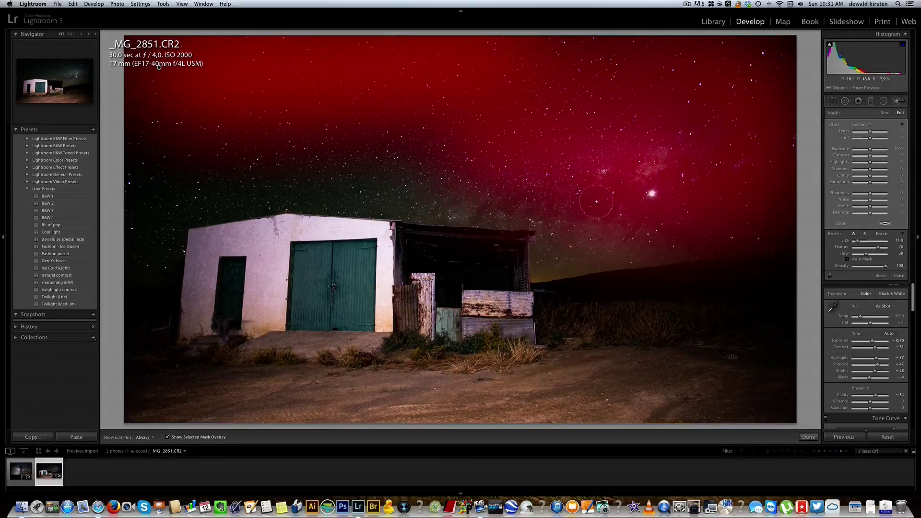
Extend the sky mask over the unpainted sky down to the shed roof and beside the shed's outer wall
key(h)
mouse_move(149, 148)
mouse_down()
mouse_move(137, 263)
mouse_move(159, 267)
mouse_move(170, 238)
mouse_move(167, 169)
mouse_move(470, 178)
mouse_move(524, 204)
mouse_move(319, 192)
mouse_move(203, 205)
mouse_move(156, 134)
mouse_move(394, 146)
mouse_up()
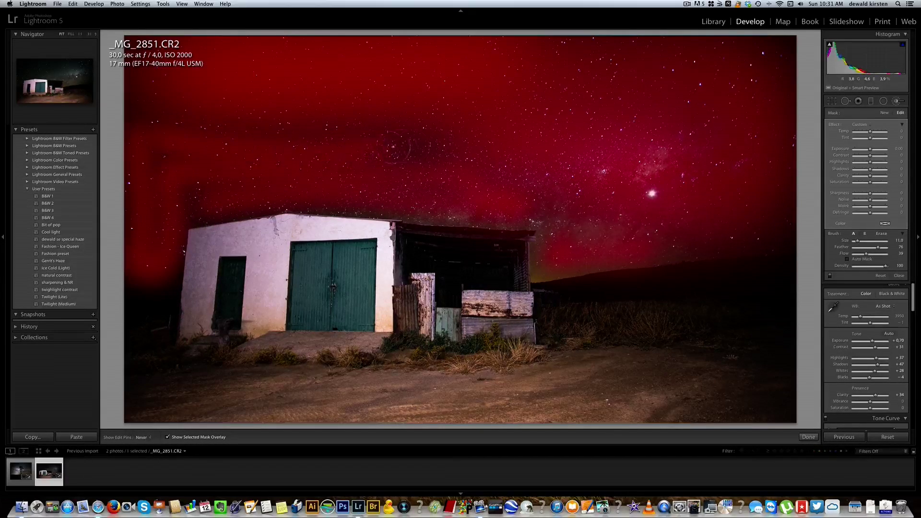
key(h)
key(h)
key(h)
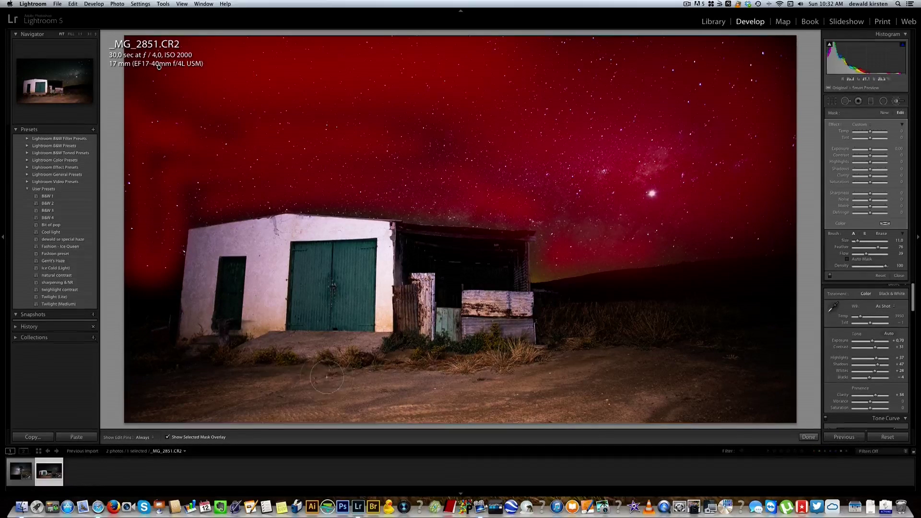
Hide the mask overlay and set the sky mask to Exposure 1.04, Contrast 14, Highlights 29, Clarity 70 and Sharpness 22
click(168, 438)
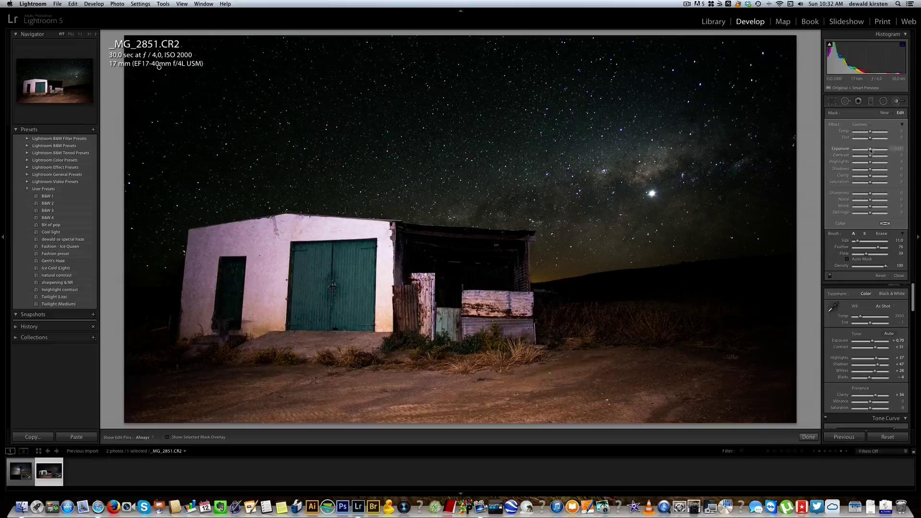
drag(871, 151, 880, 178)
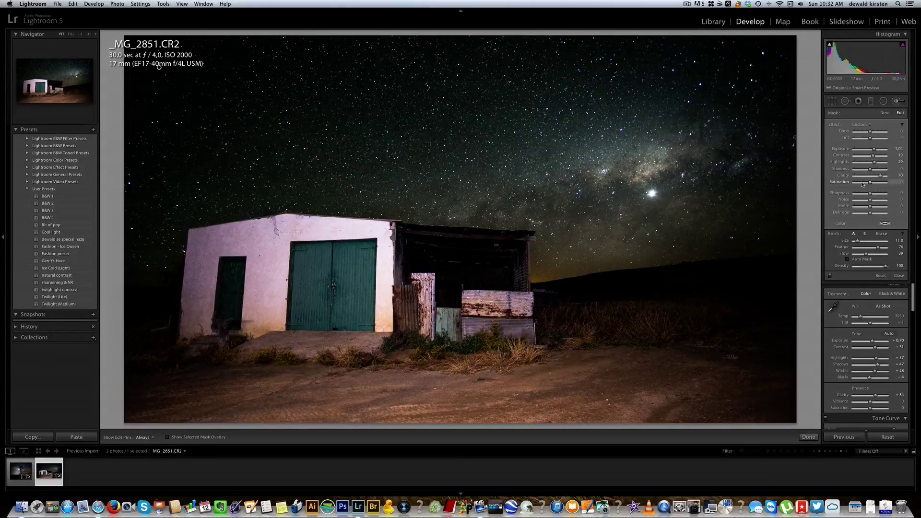
drag(870, 193, 874, 193)
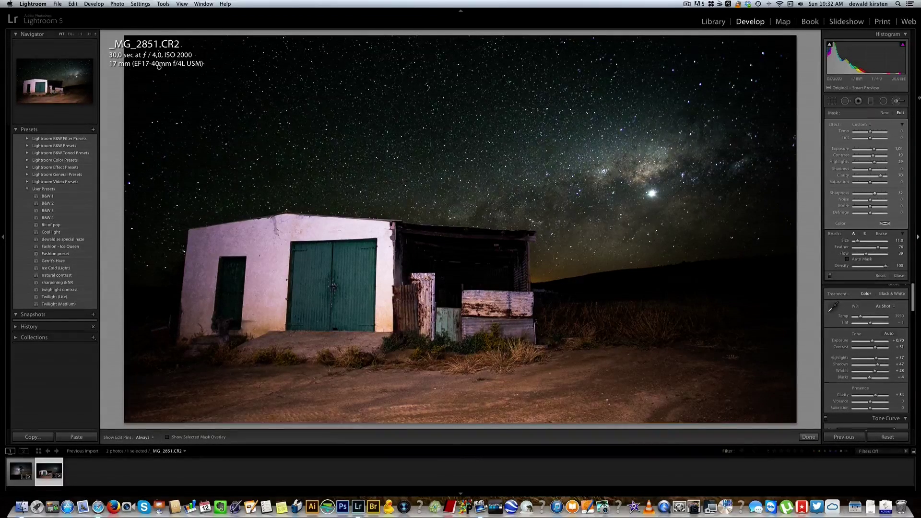
Start a new brush mask at size 7.0, show its overlay, and paint the lower end of the Milky Way above the shed roof
click(884, 113)
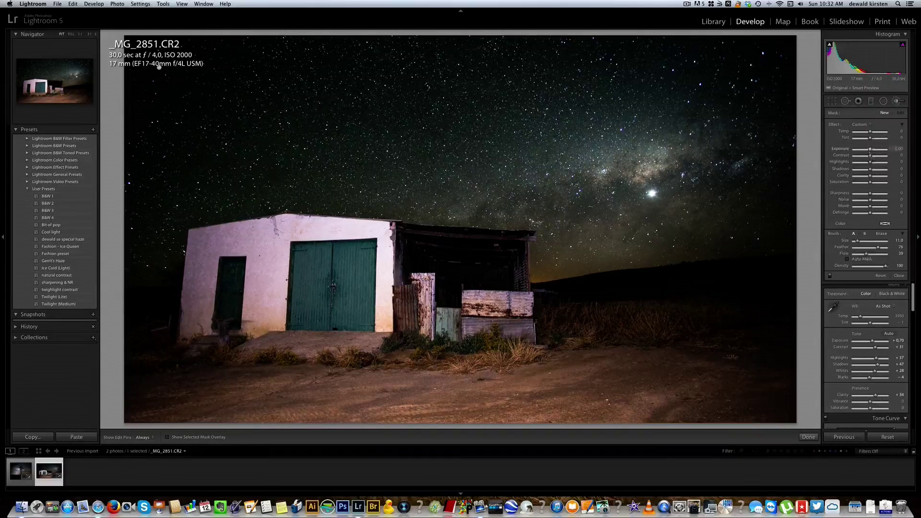
scroll(457, 200, down, 4)
key(h)
drag(444, 211, 556, 175)
key(h)
key(o)
key(h)
mouse_move(463, 214)
mouse_down()
mouse_move(537, 202)
mouse_move(552, 225)
mouse_move(546, 252)
mouse_up()
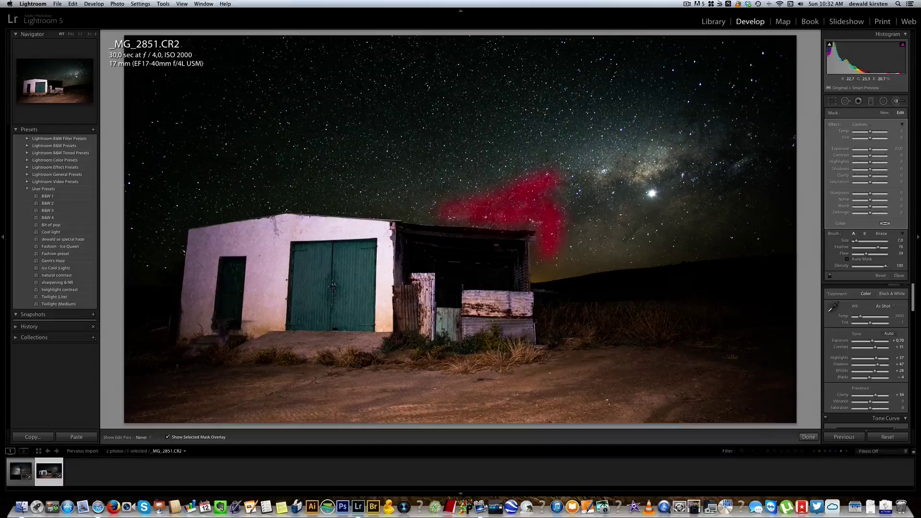
Outline and fill the rest of the Milky Way band around the bright star with the brush mask
mouse_move(557, 178)
mouse_down()
mouse_move(623, 130)
mouse_move(741, 122)
mouse_move(767, 158)
mouse_move(729, 205)
mouse_move(561, 223)
mouse_up()
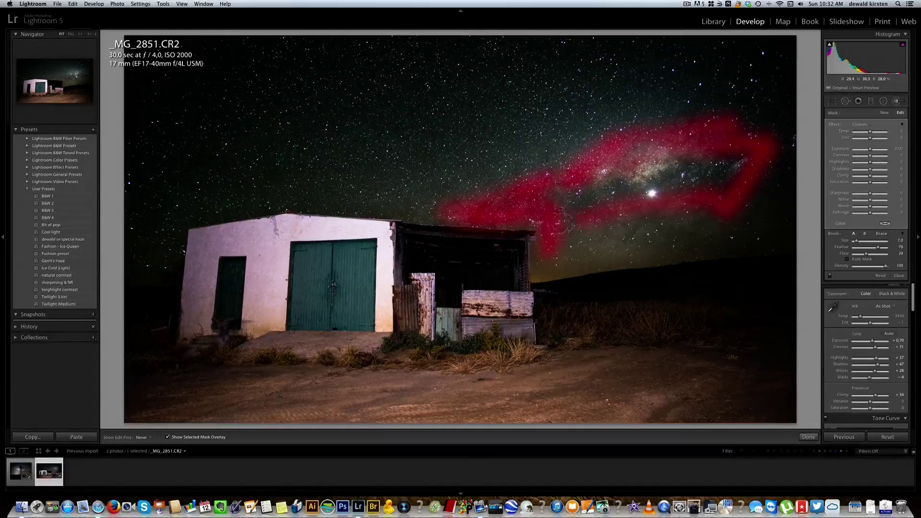
drag(742, 158, 699, 190)
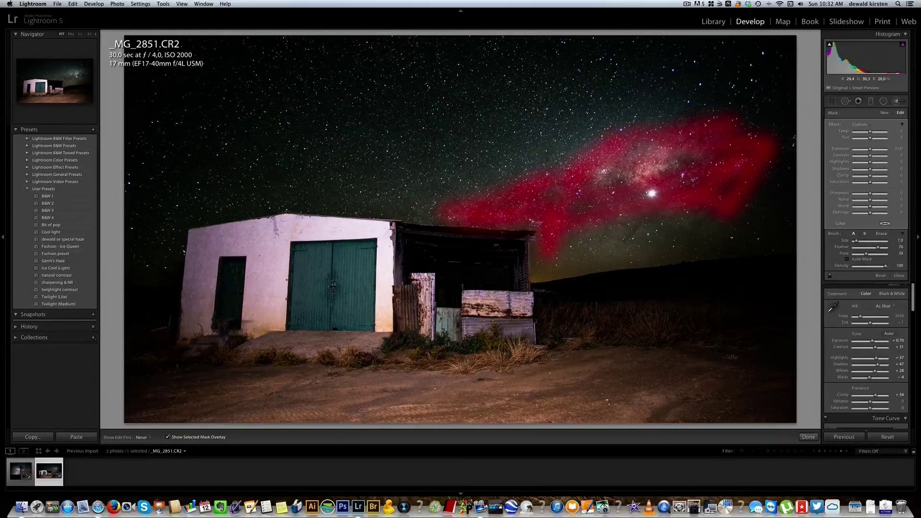
drag(786, 138, 779, 155)
key(h)
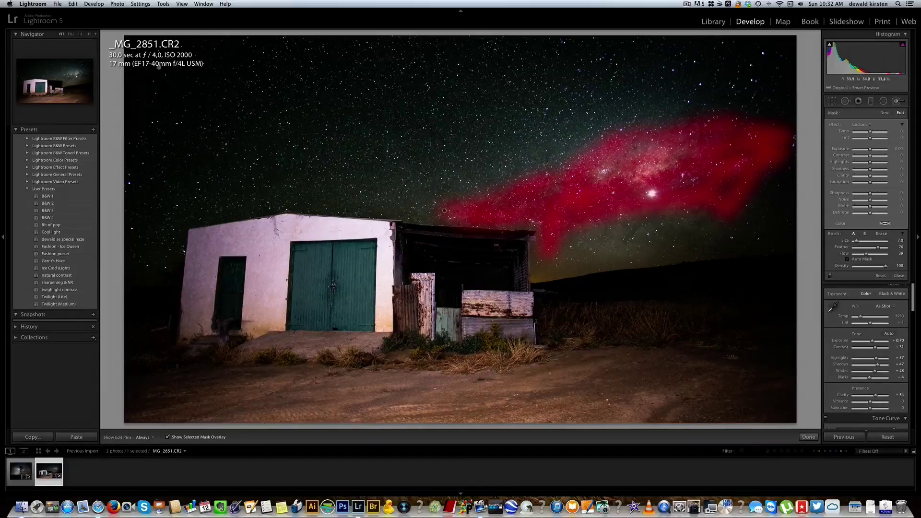
drag(618, 230, 629, 242)
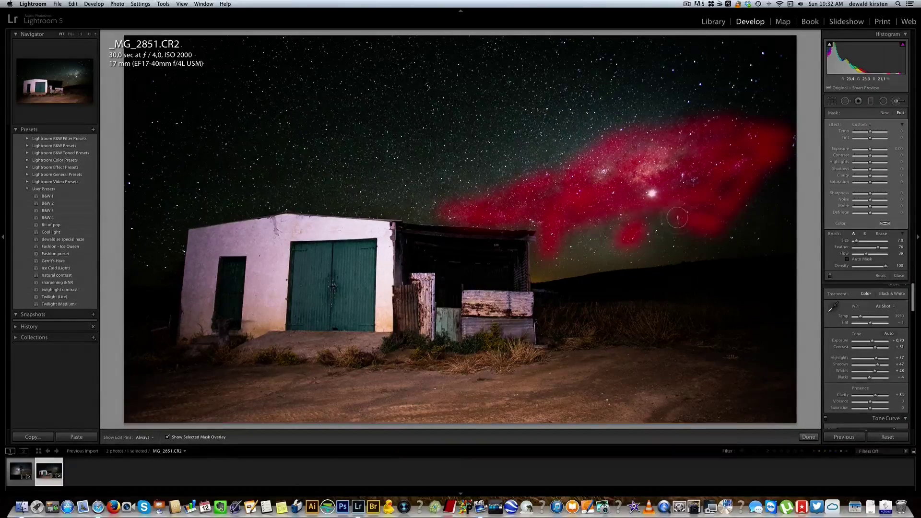
key(h)
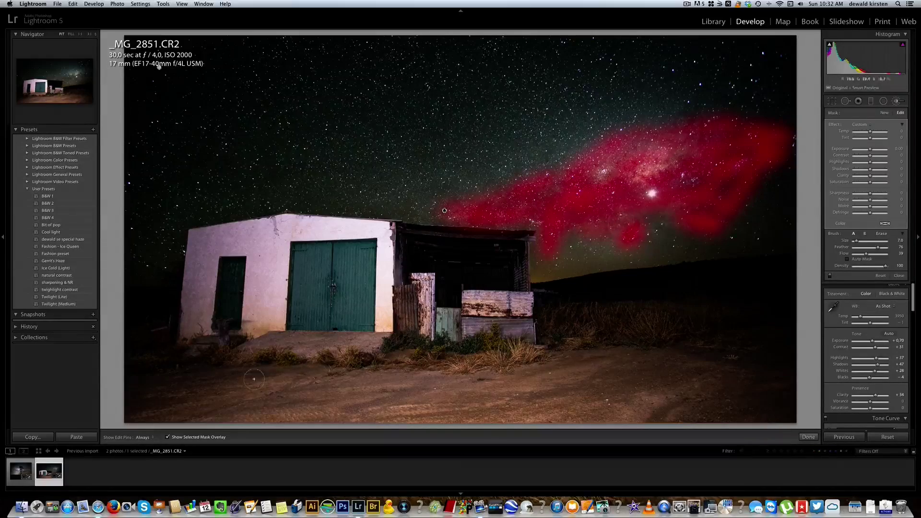
Hide the overlay and set the Milky Way mask to Exposure 0.44, Contrast 27, Highlights 17, Clarity 60 and Sharpness 32
click(167, 438)
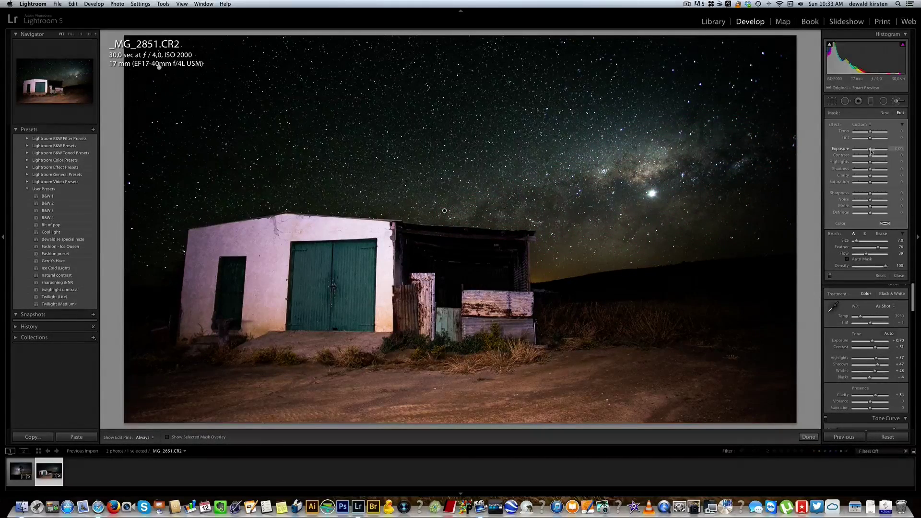
drag(872, 151, 873, 151)
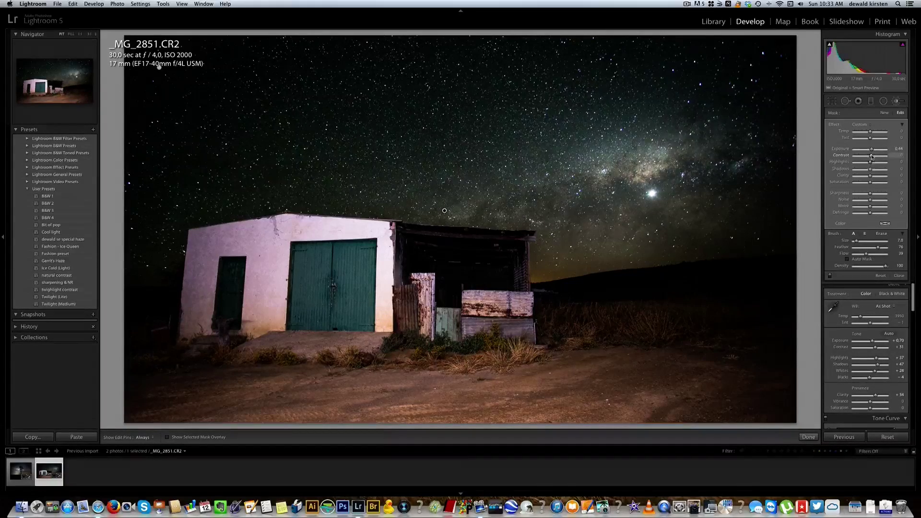
drag(869, 155, 875, 156)
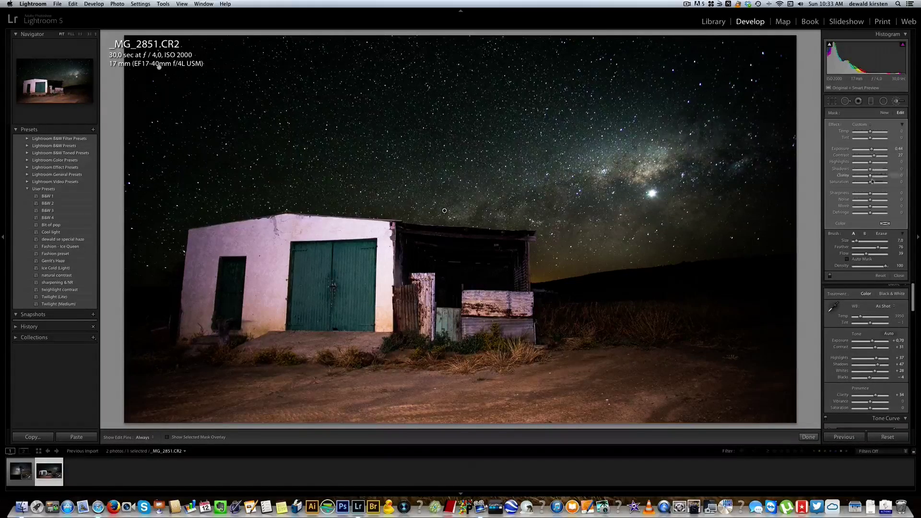
drag(869, 176, 874, 193)
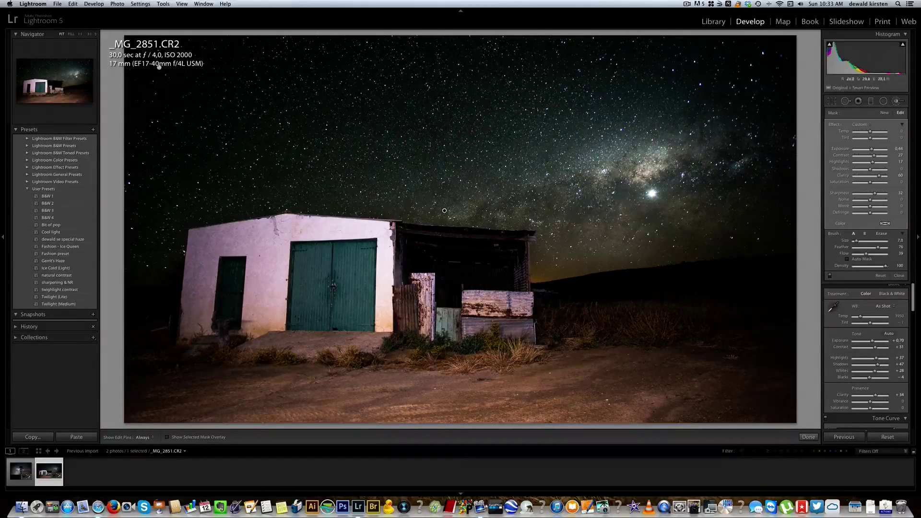
Start a third brush mask with its overlay shown and paint the Milky Way's dark dust lanes at brush size 2.0
click(884, 114)
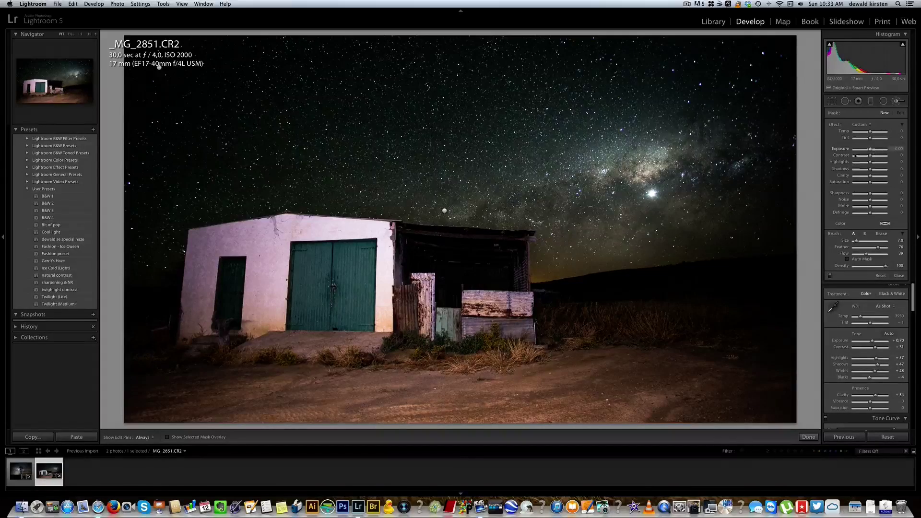
click(167, 437)
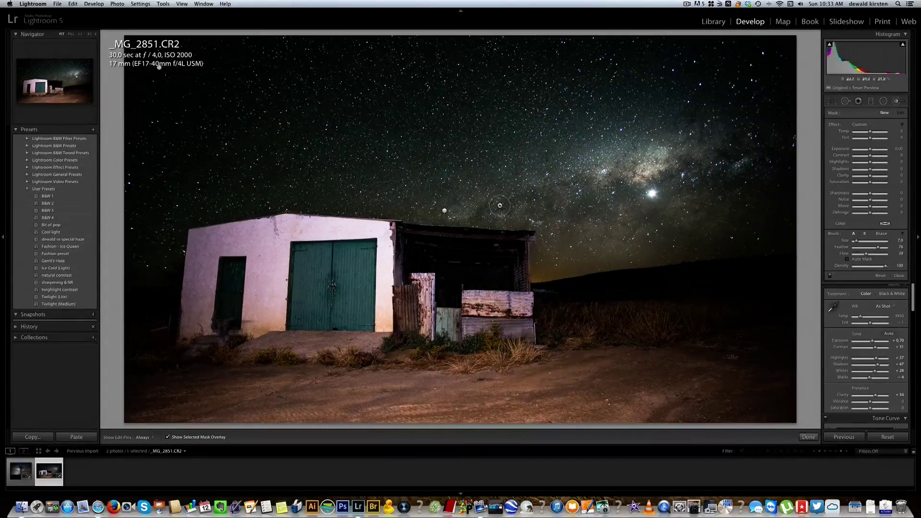
key(h)
mouse_move(491, 210)
mouse_down()
mouse_move(537, 195)
mouse_move(552, 199)
mouse_move(542, 218)
mouse_move(591, 209)
mouse_move(586, 185)
mouse_move(572, 182)
mouse_move(596, 207)
mouse_move(622, 188)
mouse_move(620, 180)
mouse_move(641, 194)
mouse_move(599, 220)
mouse_move(623, 225)
mouse_up()
mouse_move(645, 189)
mouse_down()
mouse_move(688, 164)
mouse_move(688, 181)
mouse_move(760, 180)
mouse_move(729, 151)
mouse_move(741, 135)
mouse_move(702, 177)
mouse_up()
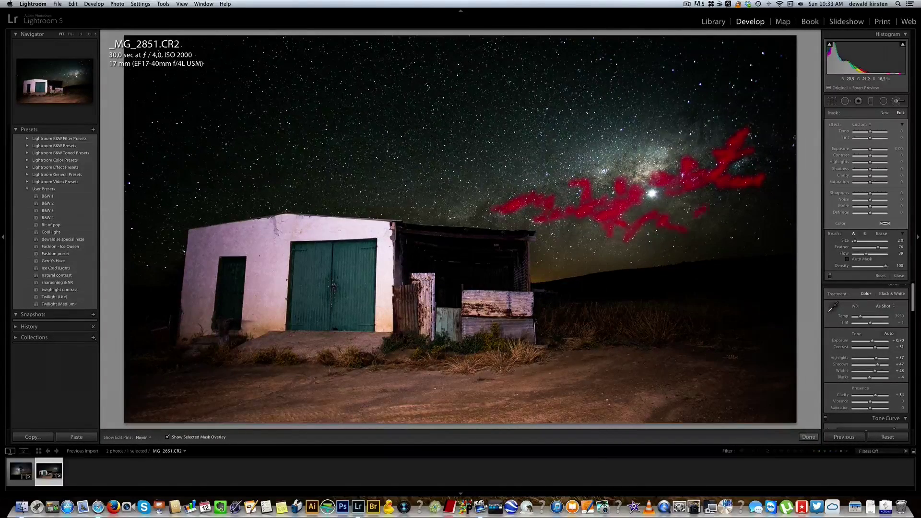
key(h)
key(h)
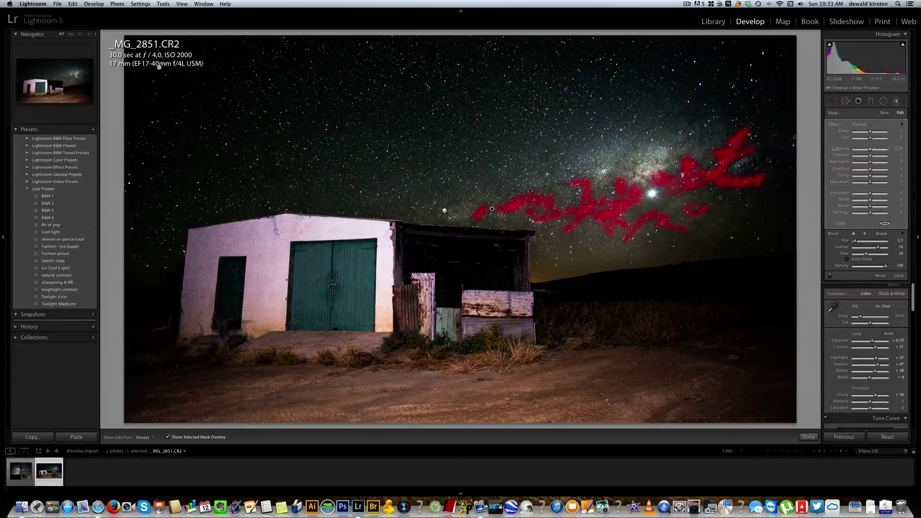
Hide the overlay, lower Exposure and raise Clarity for the dust-lane mask, and close the Adjustment Brush
click(167, 438)
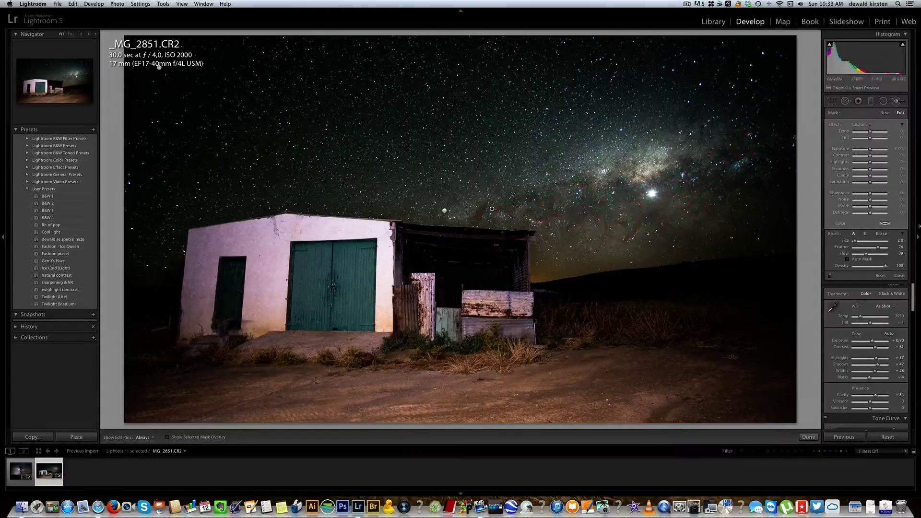
drag(871, 151, 868, 151)
drag(875, 178, 876, 178)
key(k)
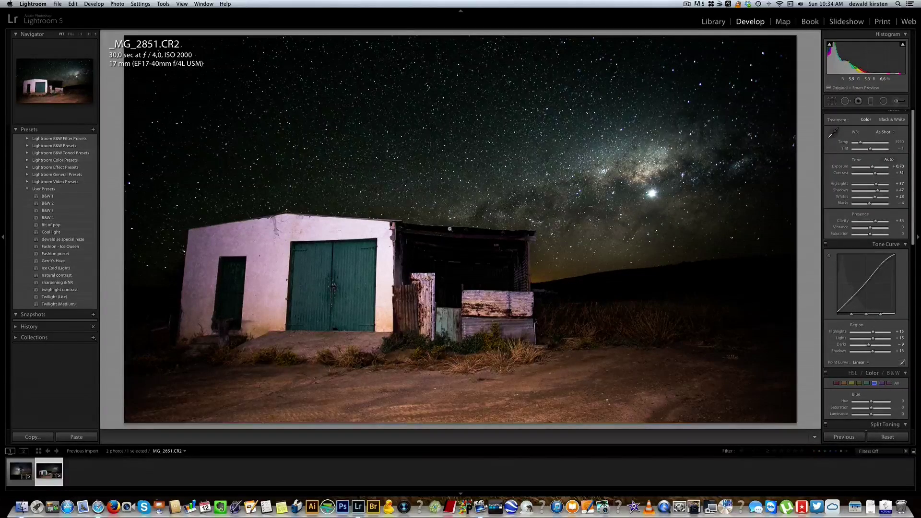
Compare the brushed shed photo with its original side by side
key(y)
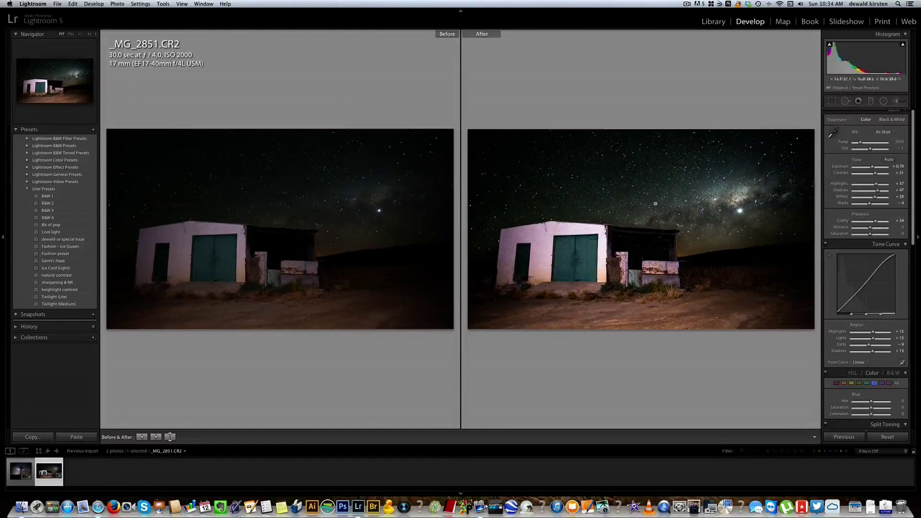